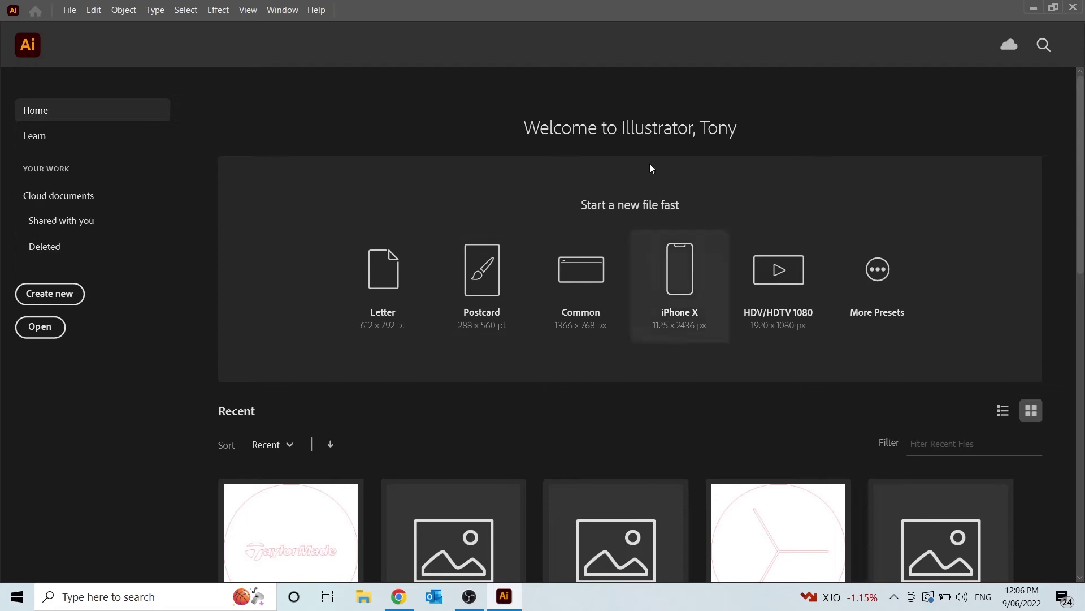
{"action": "left_click", "coordinate": [164, 604]}
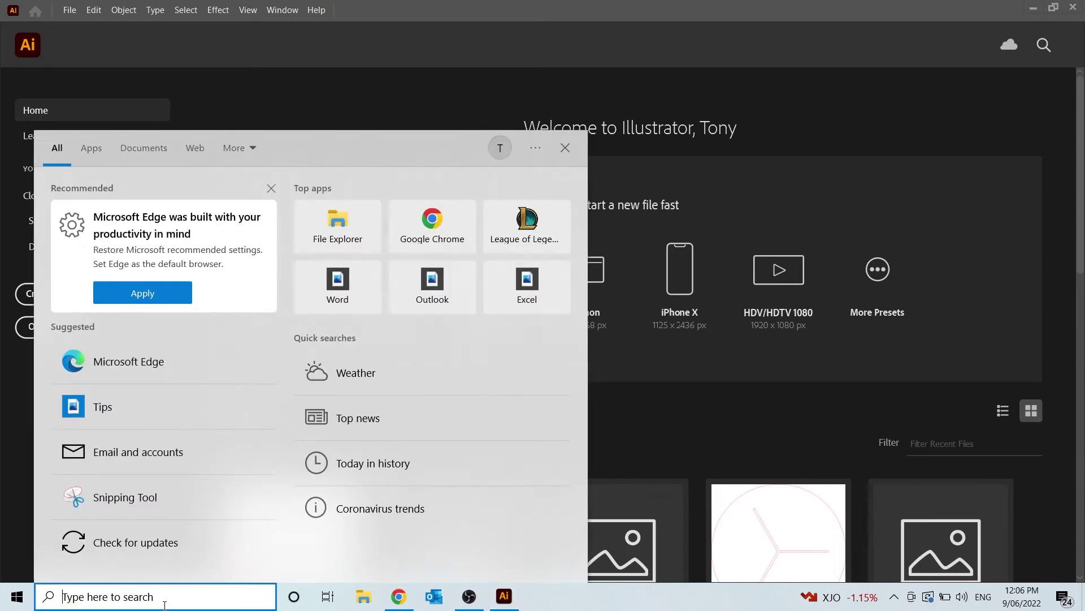
{"action": "type", "text": "adobe"}
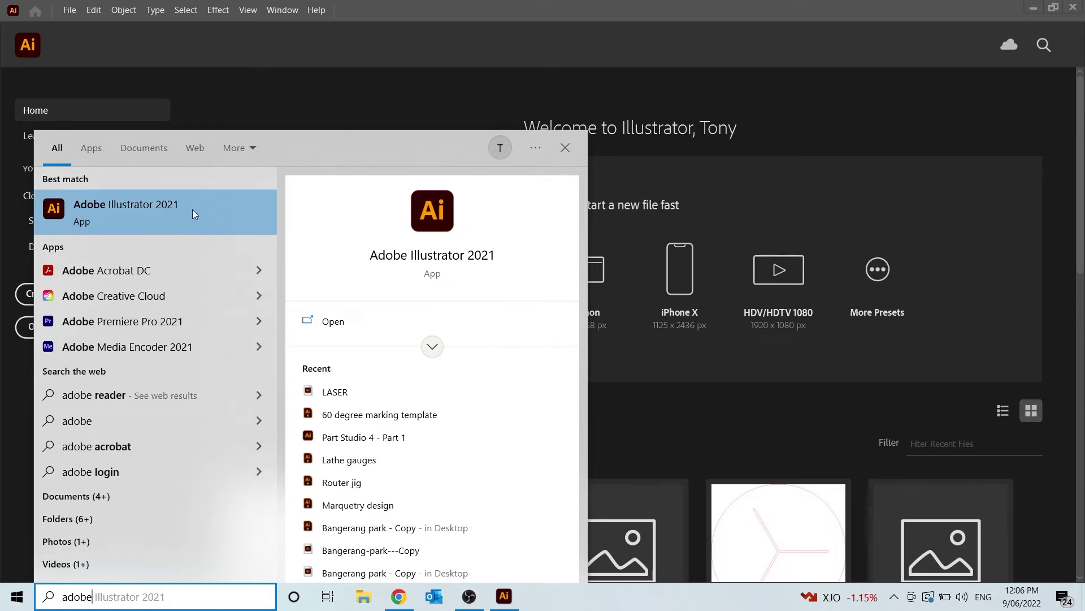
{"action": "left_click", "coordinate": [277, 103]}
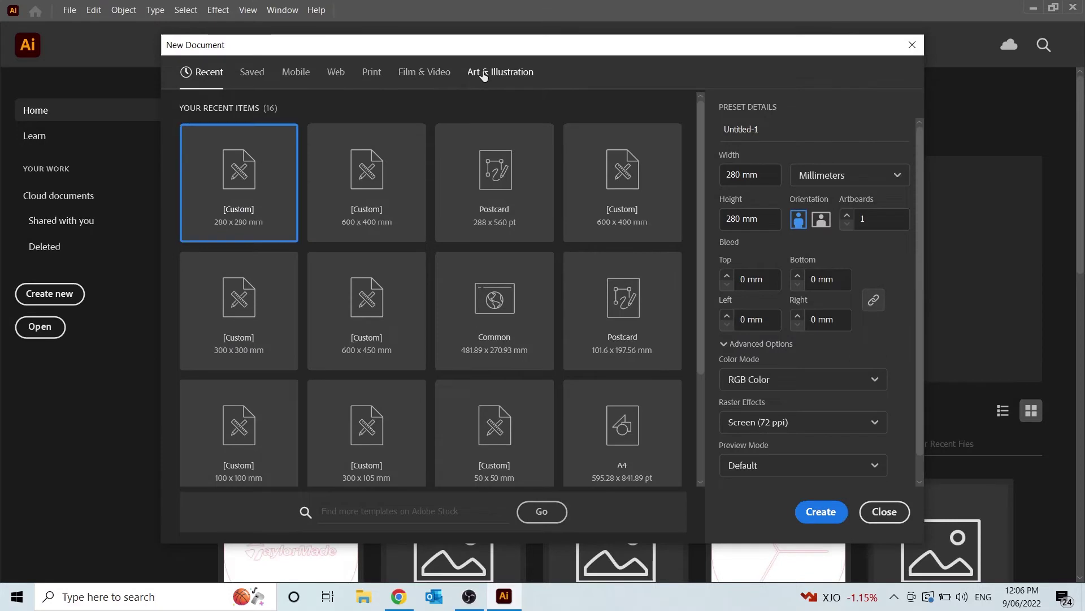
Create a new Art & Illustration document measured in millimetres, with a width of 280 mm and a height of 280 mm.
{"action": "left_click", "coordinate": [483, 74]}
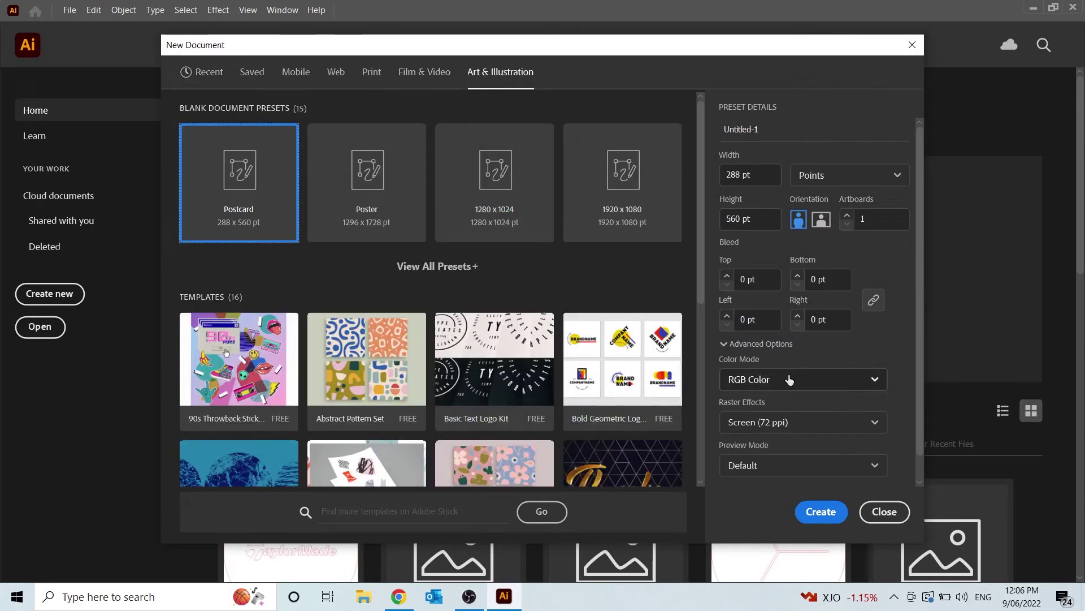
{"action": "left_click", "coordinate": [844, 180]}
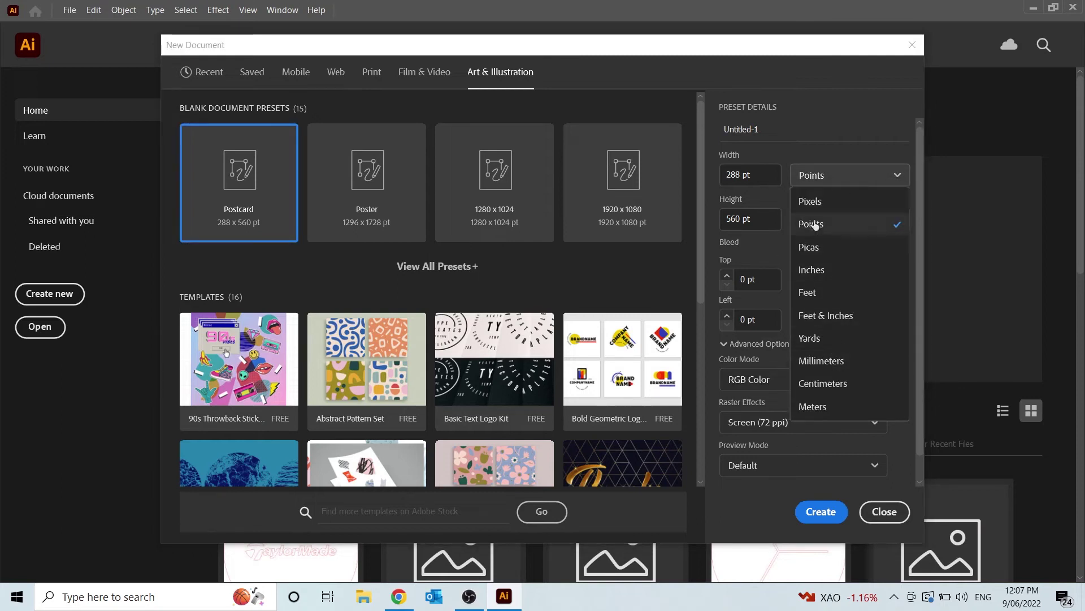
{"action": "left_click", "coordinate": [848, 370]}
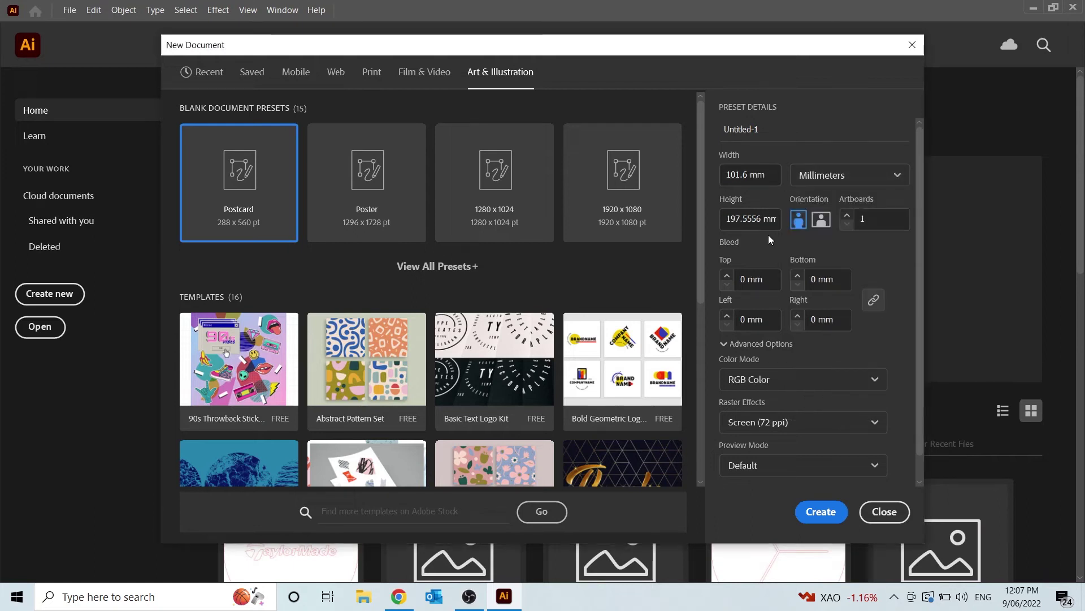
{"action": "left_click", "coordinate": [767, 175]}
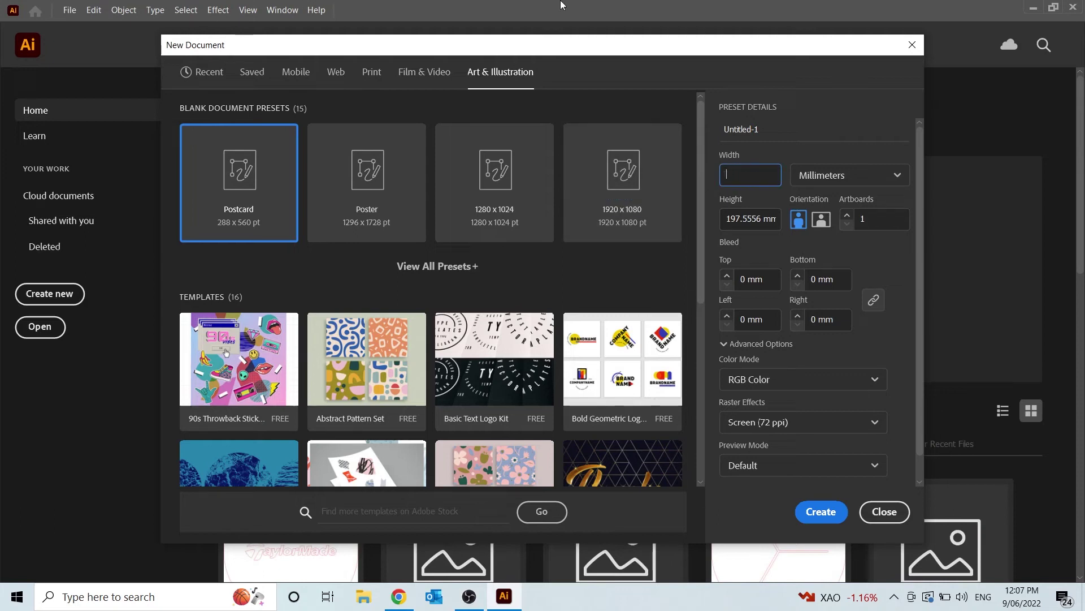
{"action": "type", "text": "280"}
{"action": "key", "text": "Tab"}
{"action": "key", "text": "Tab"}
{"action": "type", "text": "280"}
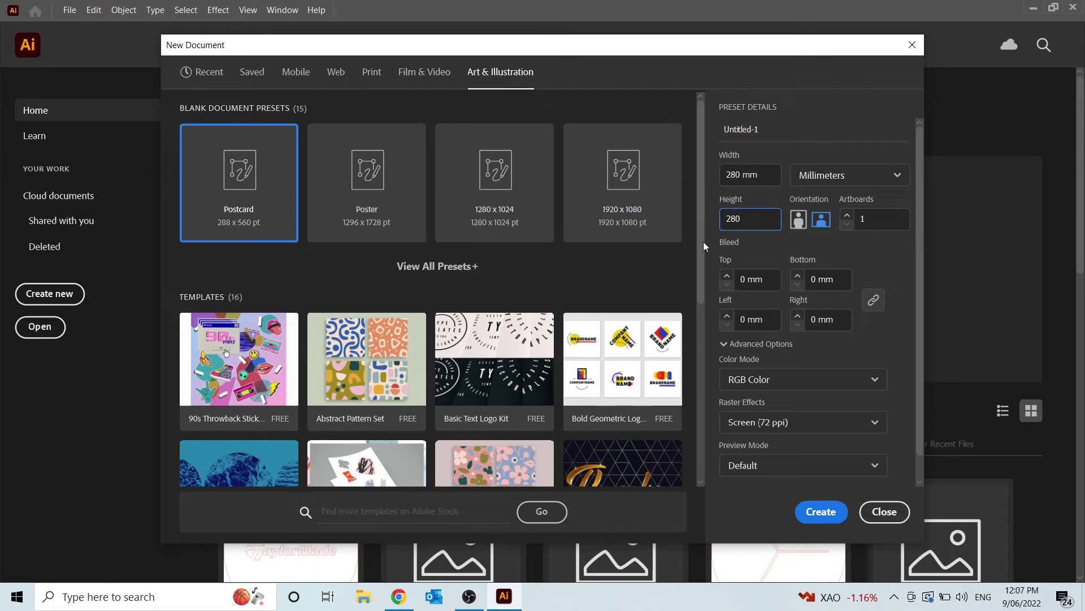
{"action": "left_click", "coordinate": [828, 512]}
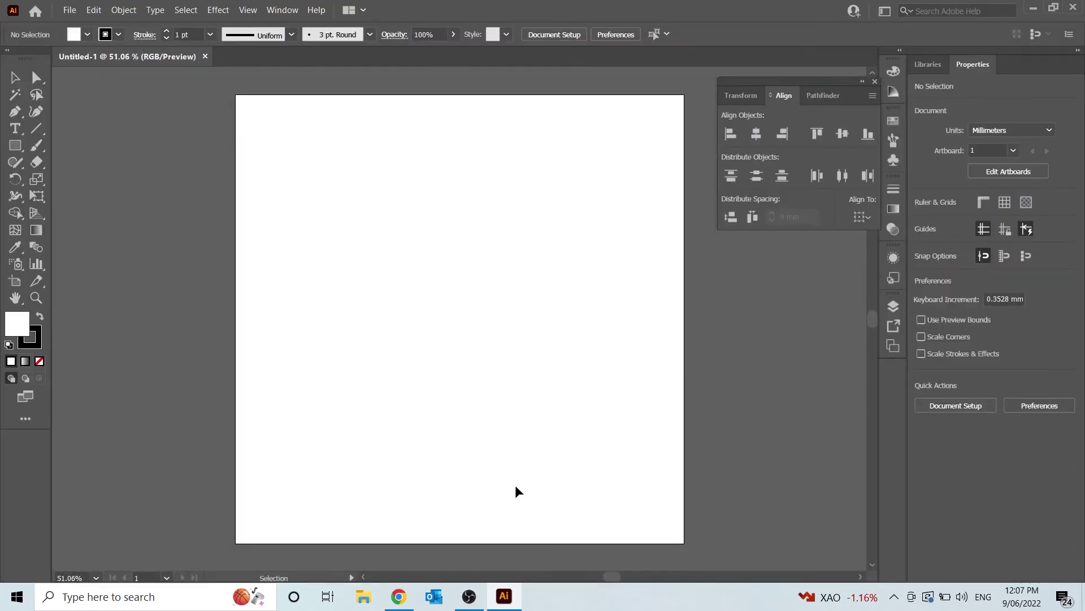
Switch to Chrome and run a Google image search for "taylormade logo".
{"action": "left_click", "coordinate": [398, 596]}
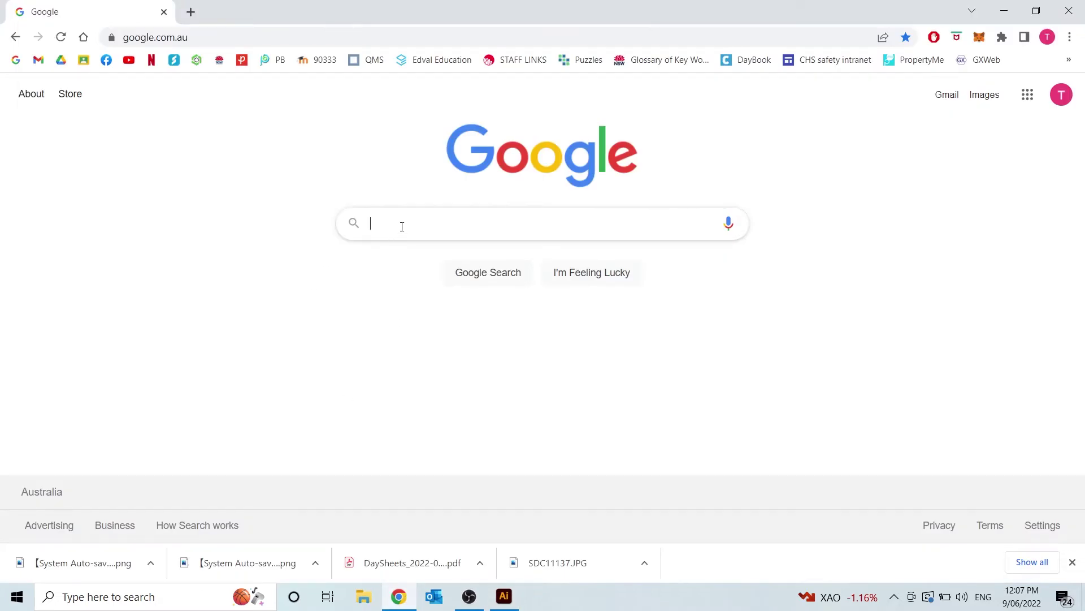
{"action": "left_click", "coordinate": [1073, 562]}
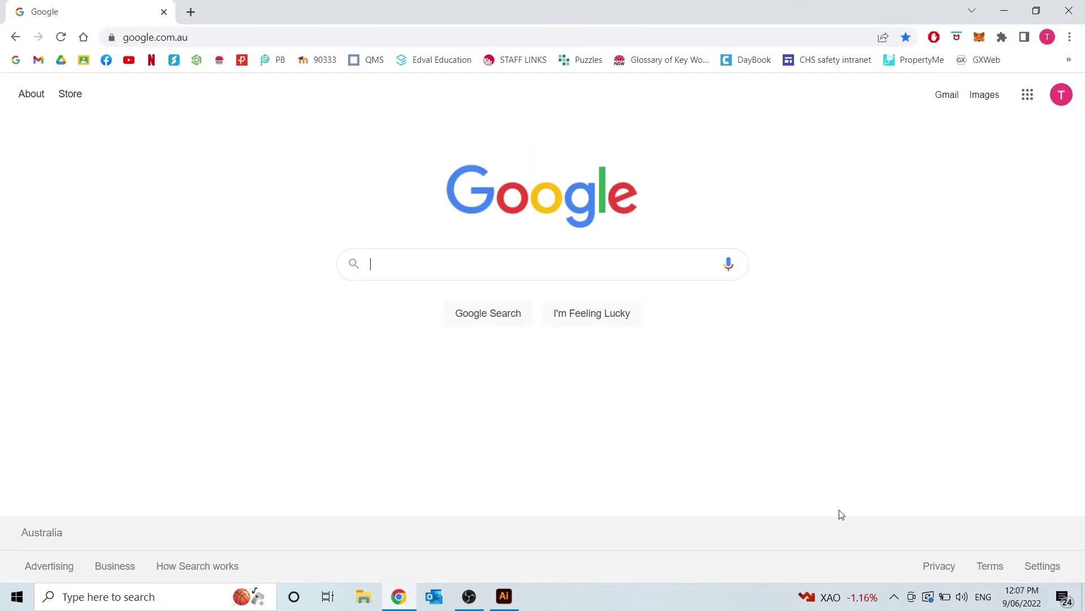
{"action": "left_click", "coordinate": [446, 263]}
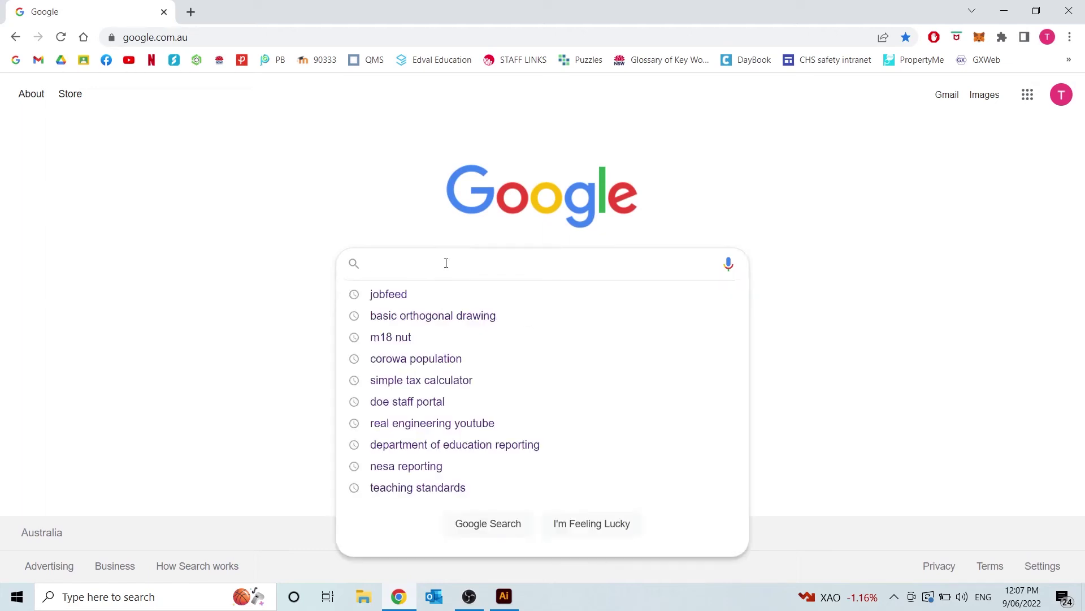
{"action": "type", "text": "taylor"}
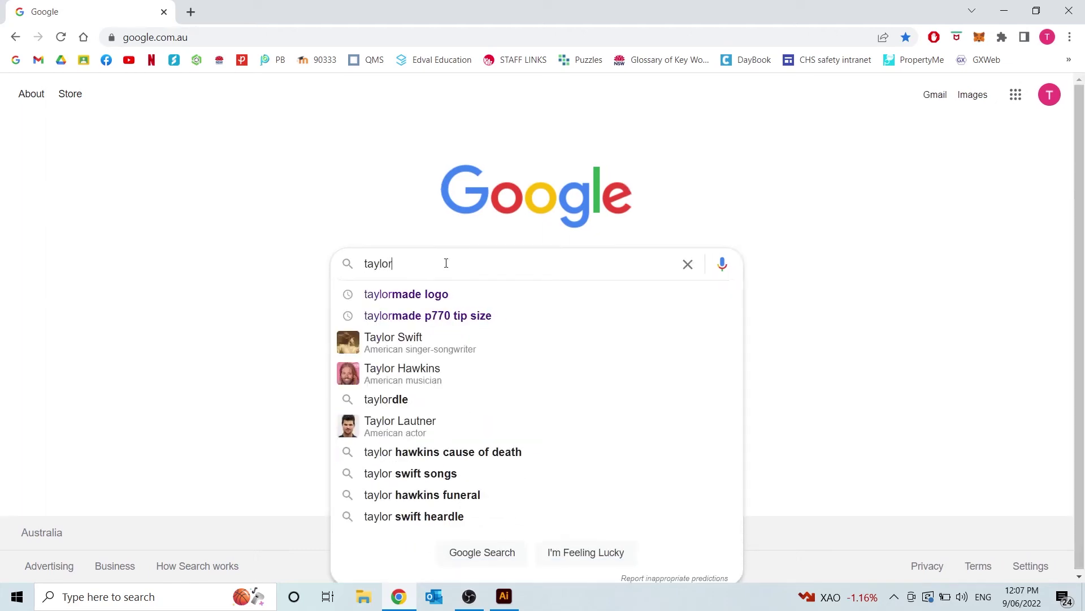
{"action": "type", "text": "made"}
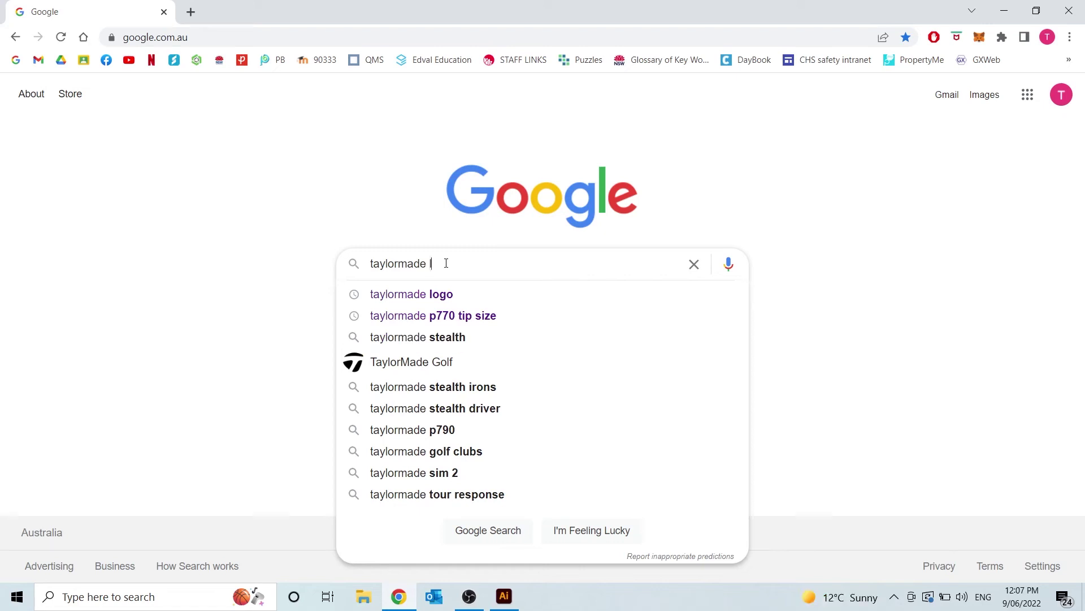
{"action": "type", "text": " logo"}
{"action": "key", "text": "Return"}
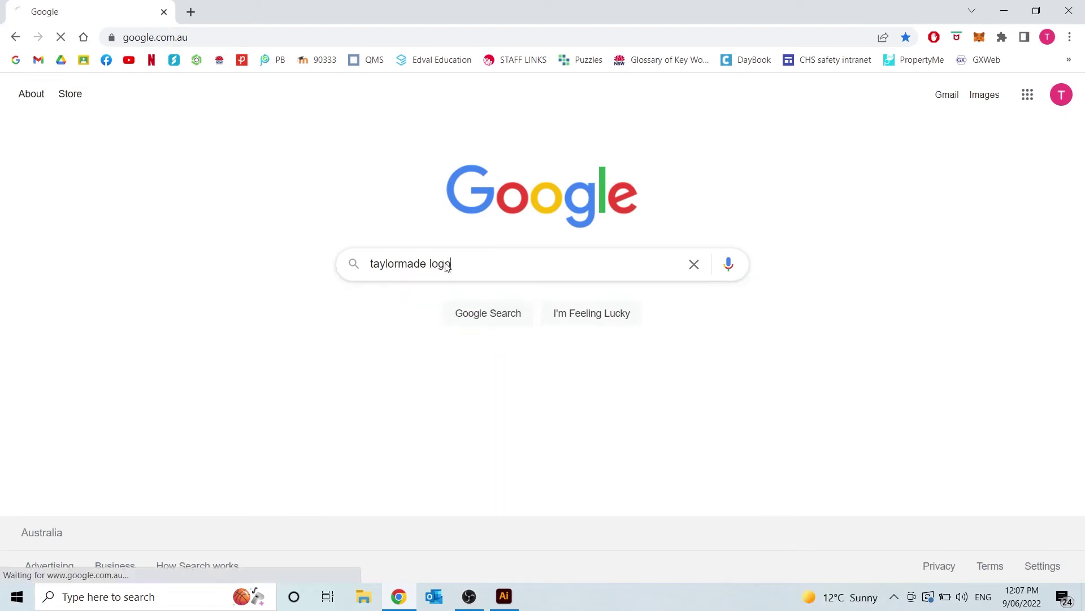
{"action": "left_click", "coordinate": [203, 152]}
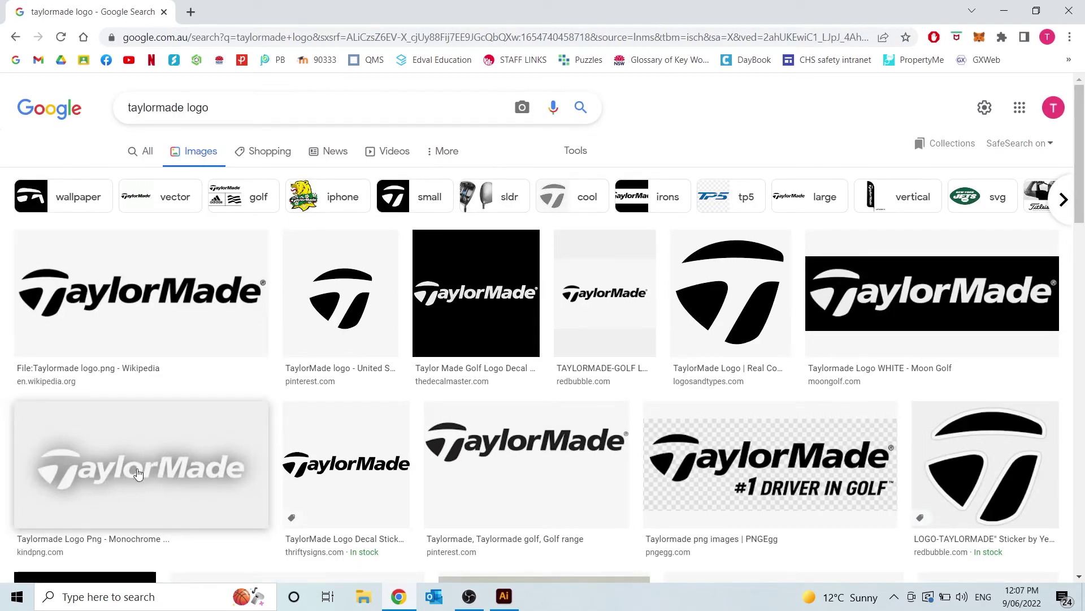
Browse the TaylorMade logo image results and preview several versions to compare their sizes and suitability.
{"action": "left_click", "coordinate": [112, 468]}
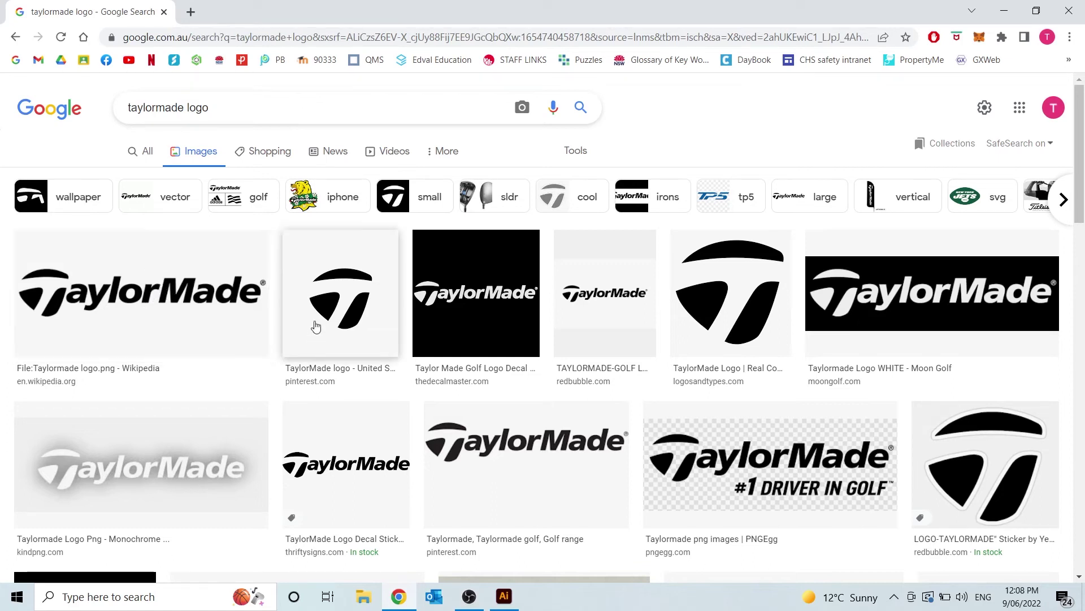
{"action": "left_click", "coordinate": [182, 290]}
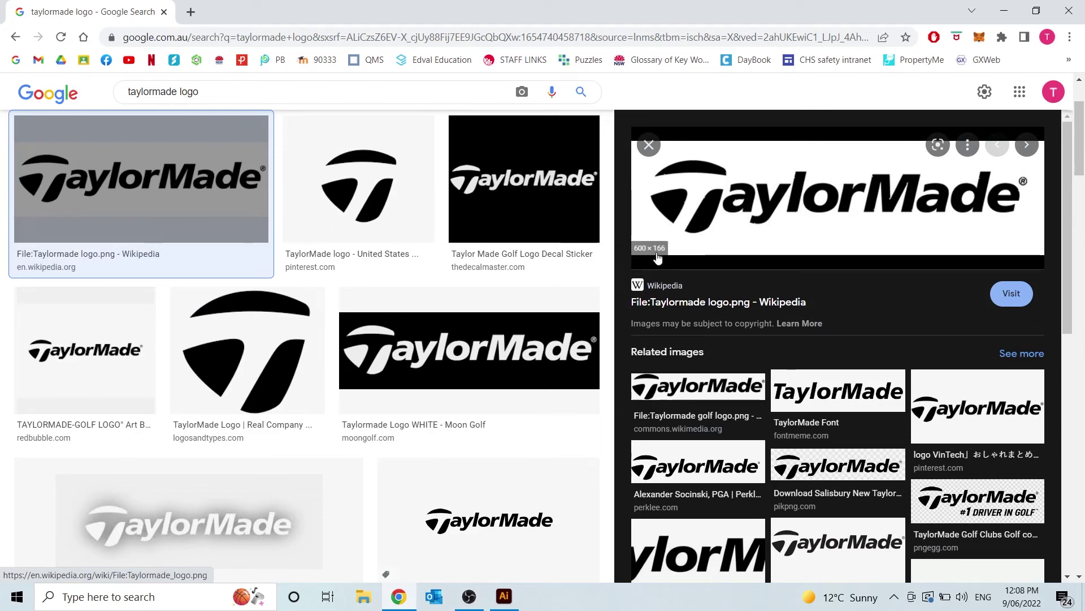
{"action": "scroll", "coordinate": [379, 356], "scroll_direction": "down", "scroll_amount": 7}
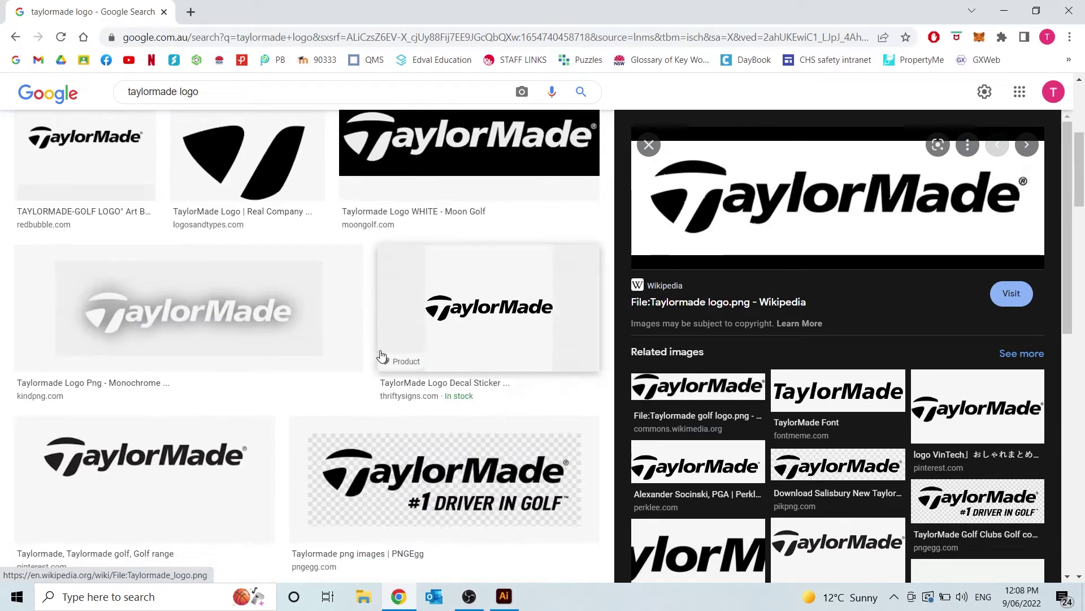
{"action": "left_click", "coordinate": [127, 271]}
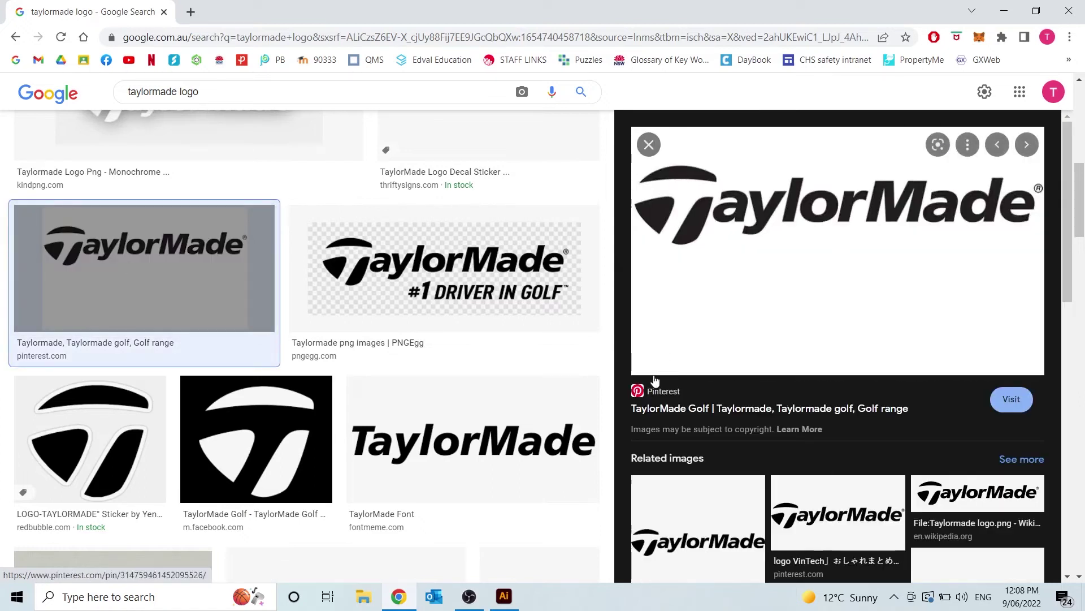
{"action": "scroll", "coordinate": [545, 310], "scroll_direction": "down", "scroll_amount": 6}
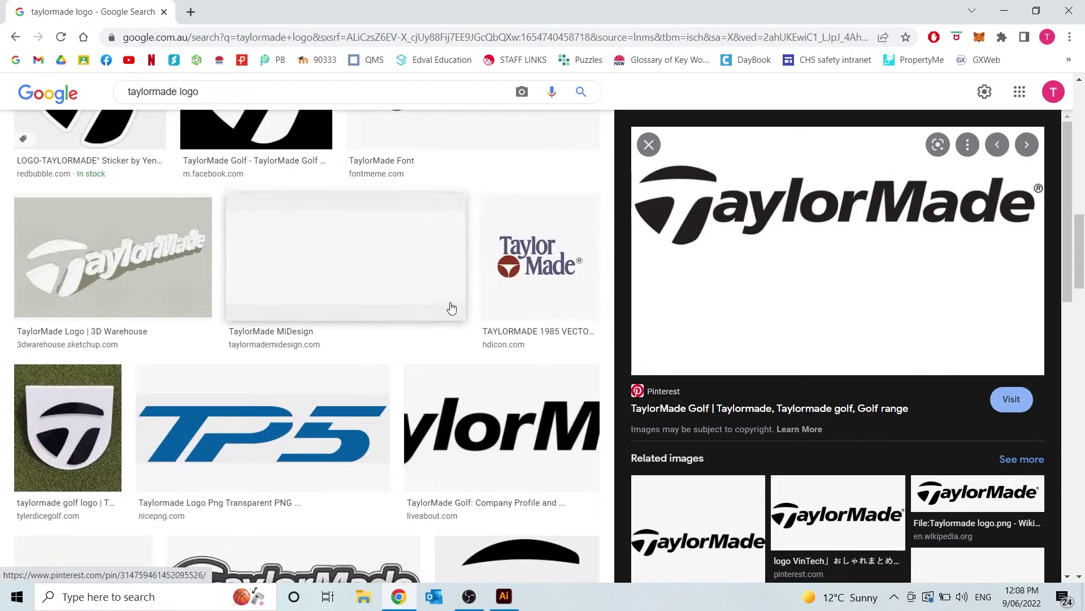
{"action": "scroll", "coordinate": [450, 308], "scroll_direction": "up", "scroll_amount": 6}
{"action": "scroll", "coordinate": [465, 414], "scroll_direction": "up", "scroll_amount": 5}
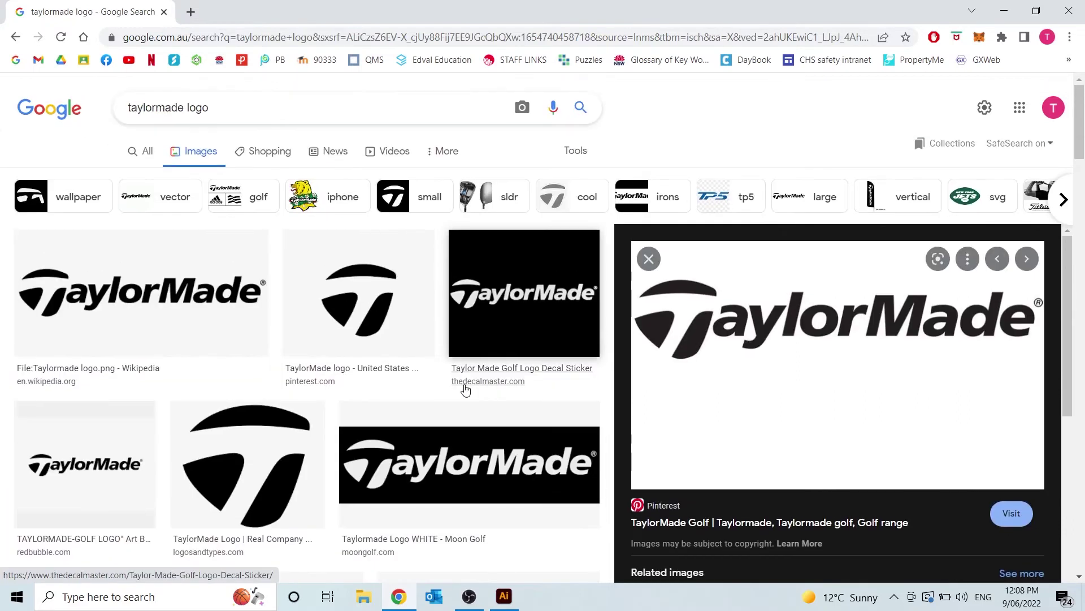
{"action": "left_click", "coordinate": [155, 308]}
{"action": "scroll", "coordinate": [466, 502], "scroll_direction": "down", "scroll_amount": 2}
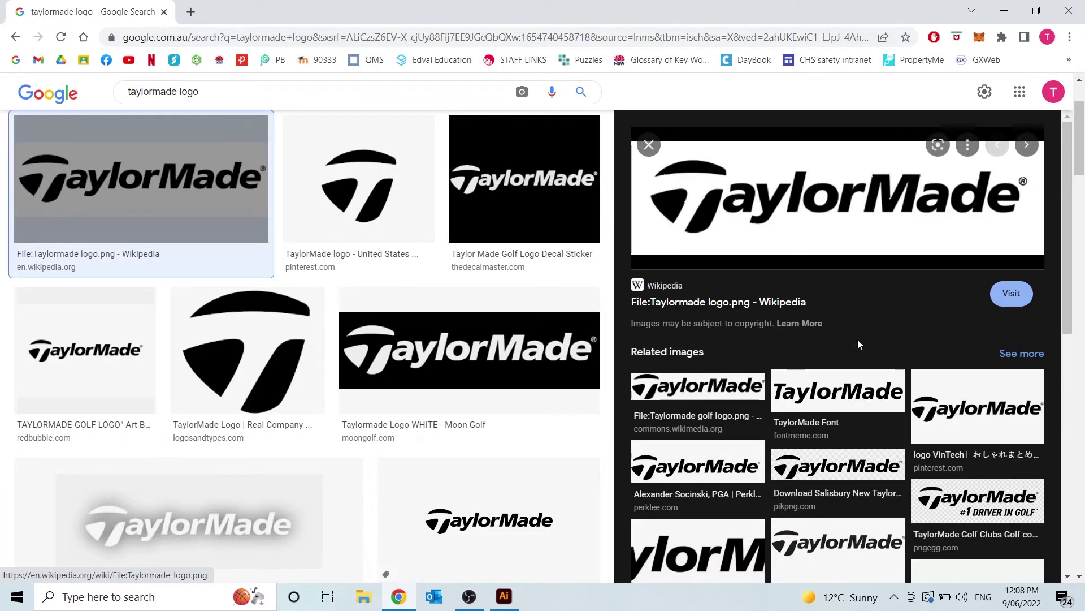
{"action": "left_click", "coordinate": [835, 396]}
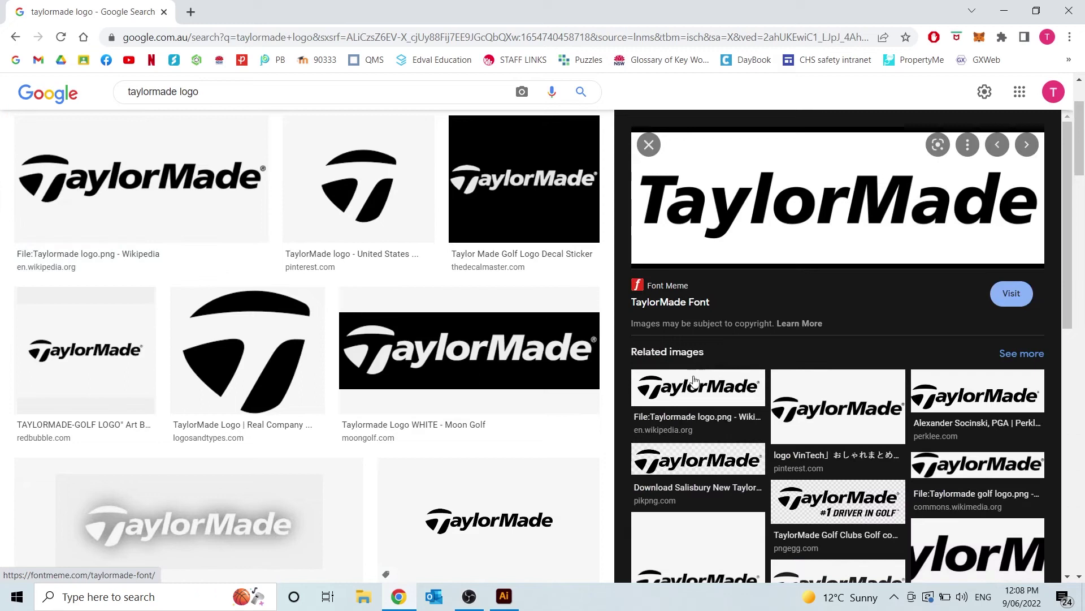
Open the Wikipedia version of the TaylorMade logo in its own tab and copy the image.
{"action": "left_click", "coordinate": [694, 399]}
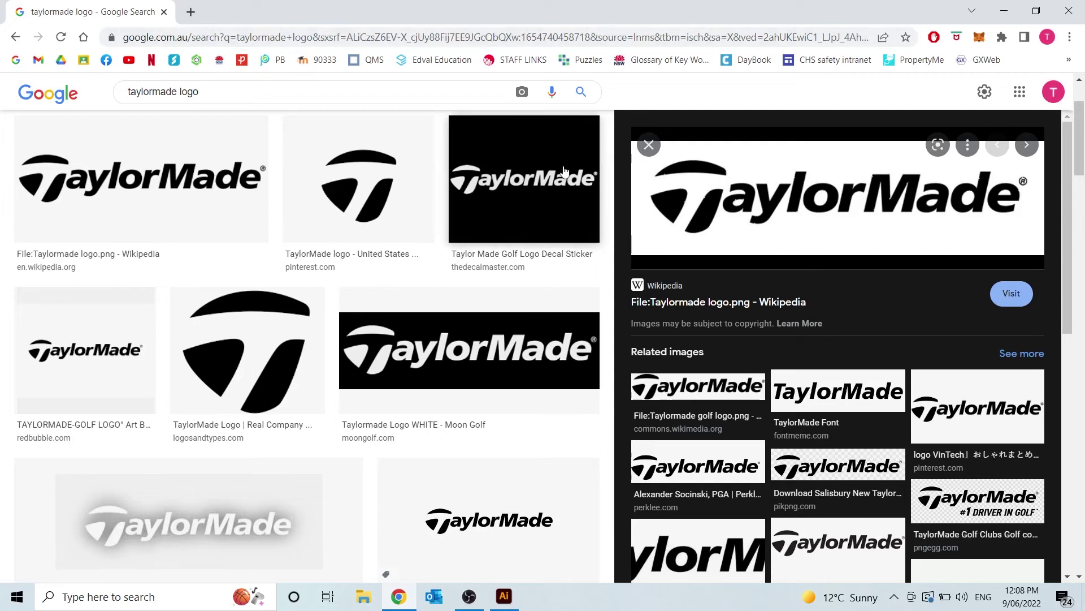
{"action": "right_click", "coordinate": [816, 220]}
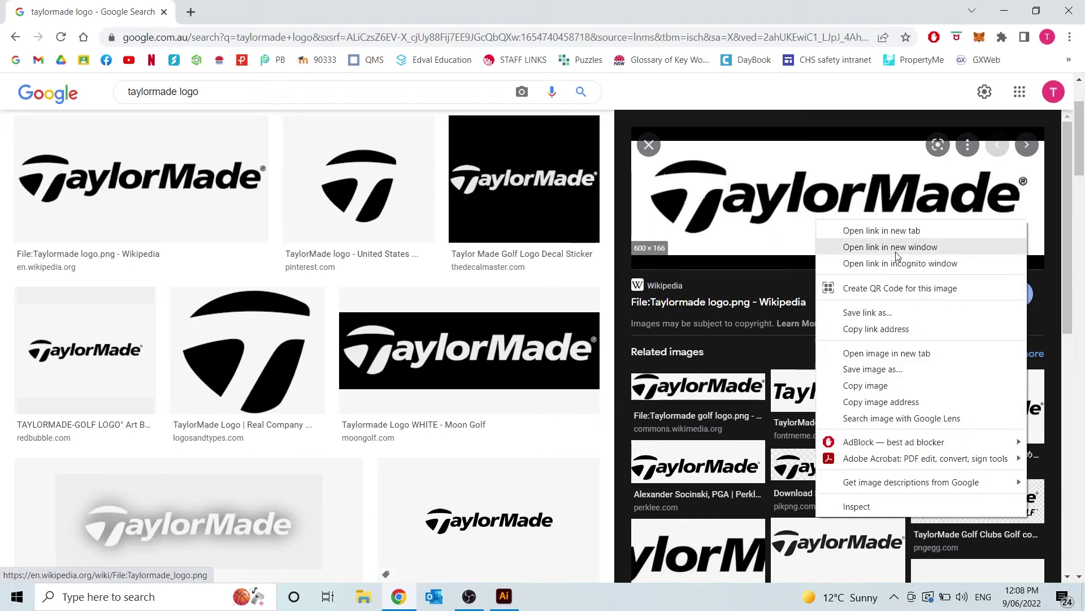
{"action": "left_click", "coordinate": [886, 353]}
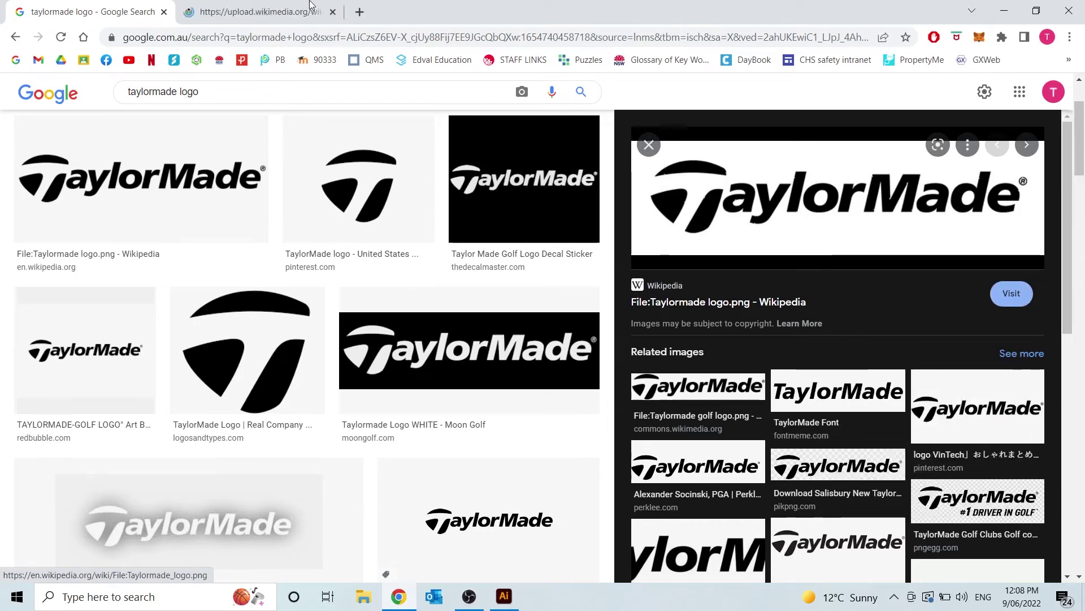
{"action": "key", "text": "ctrl+Tab"}
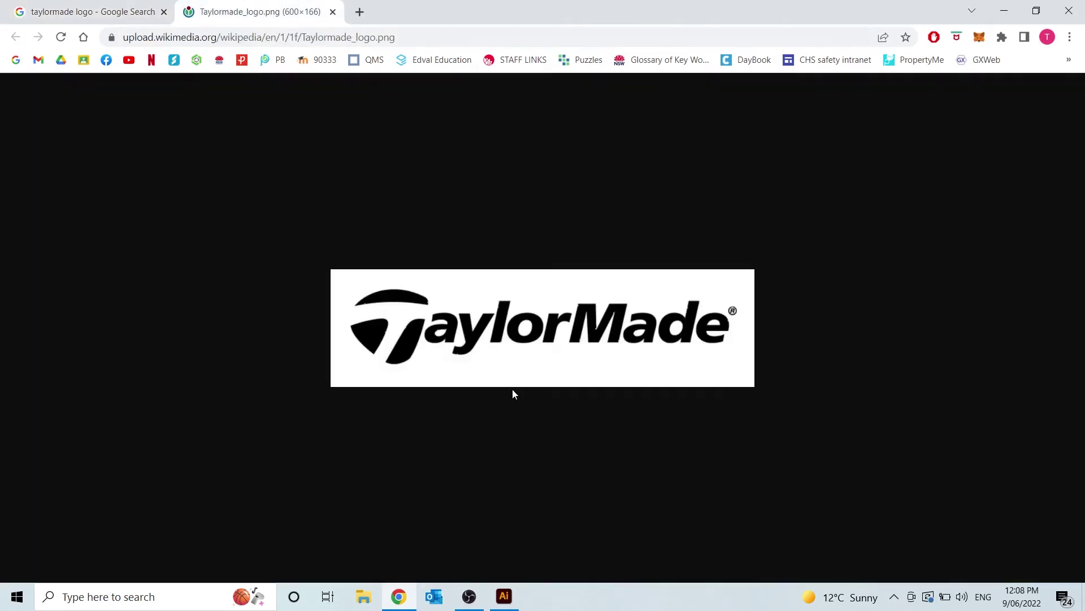
{"action": "right_click", "coordinate": [606, 323]}
{"action": "left_click", "coordinate": [677, 367]}
Switch to Illustrator and paste the copied TaylorMade logo onto the blank artboard.
{"action": "left_click", "coordinate": [516, 601]}
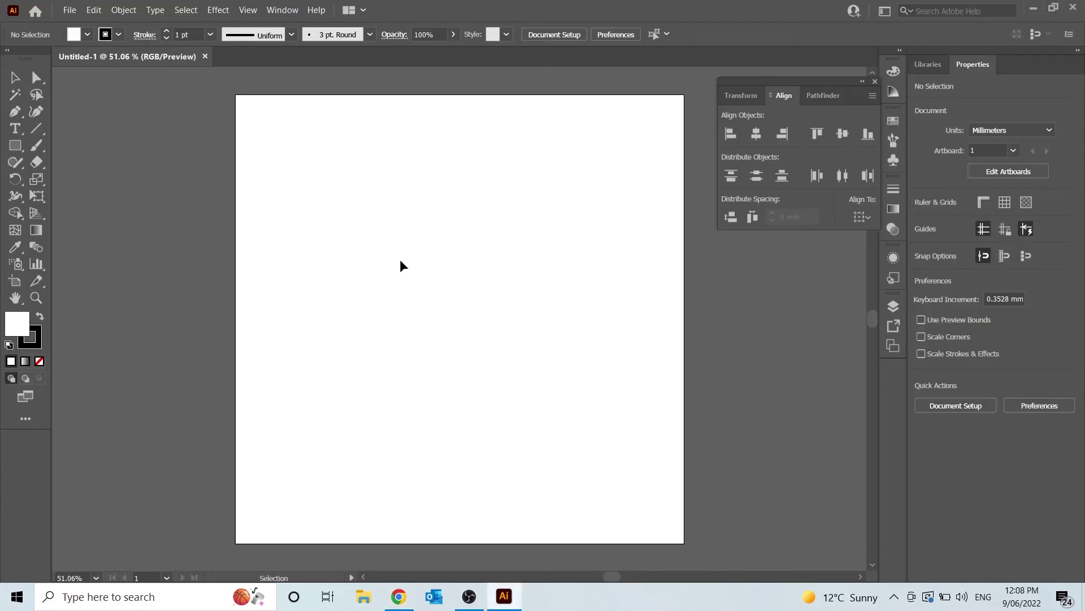
{"action": "key", "text": "a"}
{"action": "key", "text": "ctrl+v"}
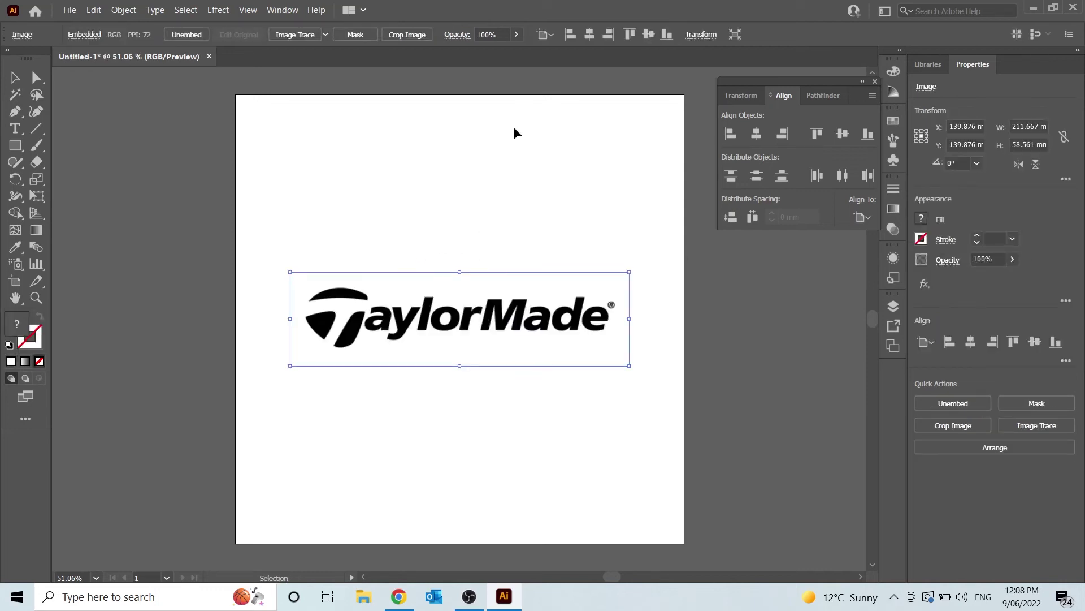
Select the pasted TaylorMade logo and examine the edge quality of its lettering up close.
{"action": "left_click", "coordinate": [498, 173]}
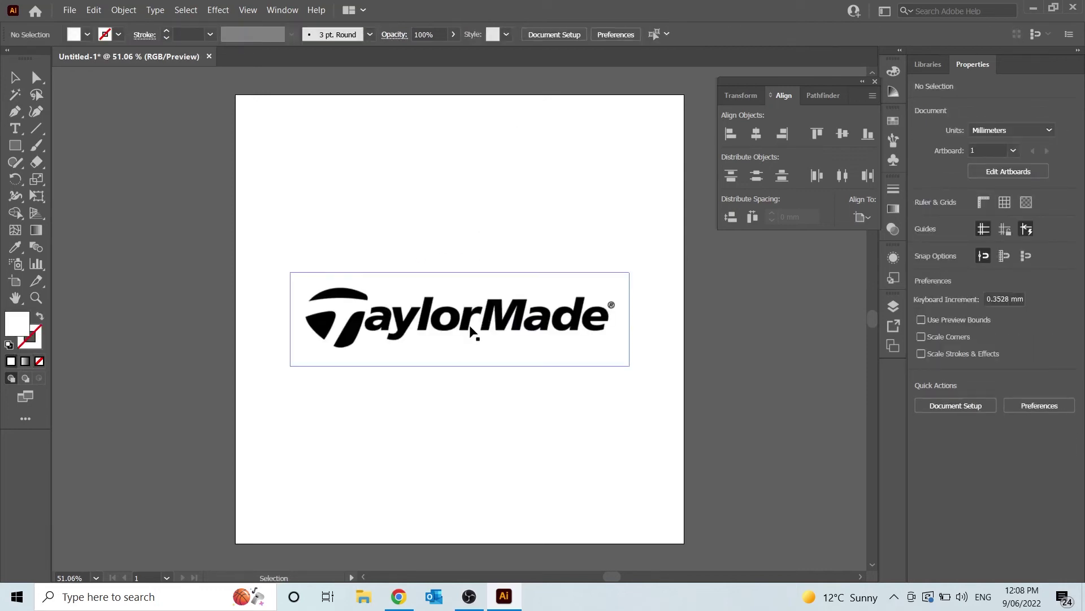
{"action": "left_click", "coordinate": [500, 331]}
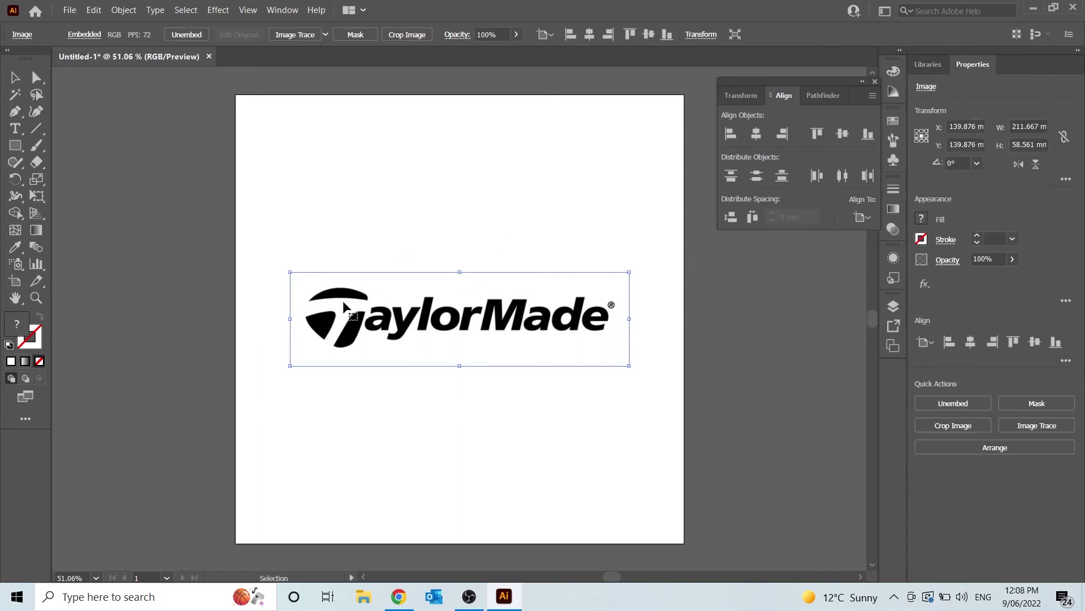
{"action": "scroll", "coordinate": [343, 305], "scroll_direction": "up", "scroll_amount": 2}
{"action": "scroll", "coordinate": [343, 305], "scroll_direction": "down", "scroll_amount": 3}
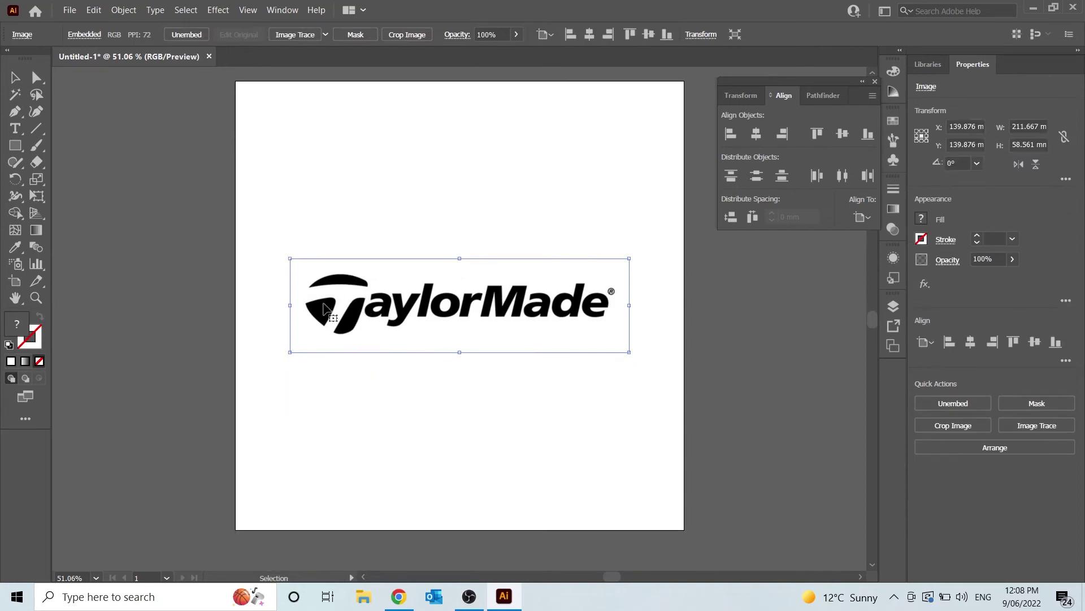
{"action": "scroll", "coordinate": [341, 285], "scroll_direction": "up", "scroll_amount": 5}
{"action": "scroll", "coordinate": [430, 272], "scroll_direction": "up", "scroll_amount": 1}
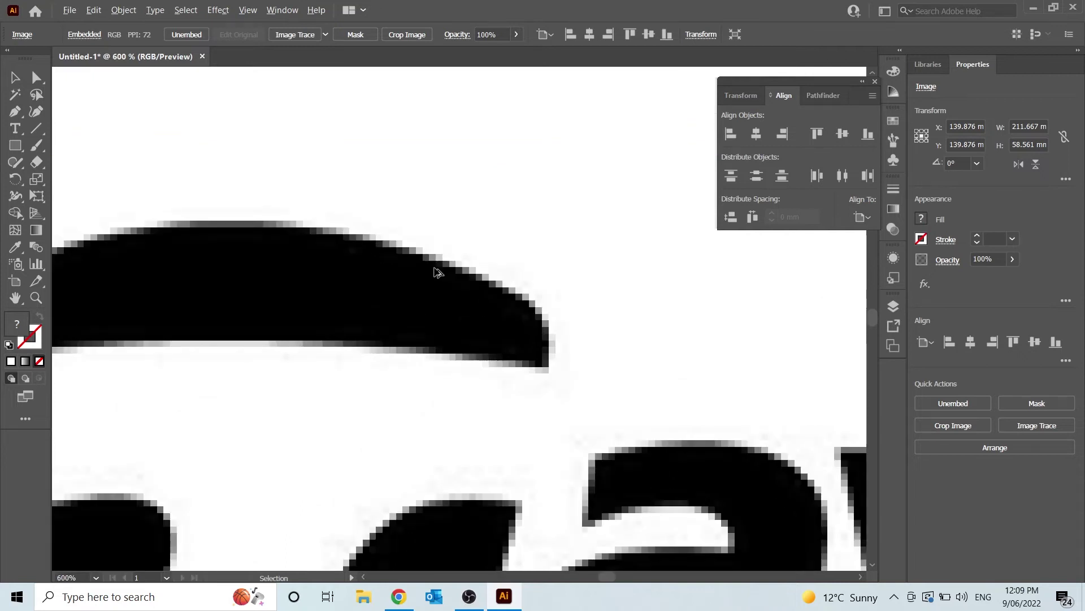
{"action": "scroll", "coordinate": [497, 283], "scroll_direction": "down", "scroll_amount": 2}
{"action": "scroll", "coordinate": [490, 297], "scroll_direction": "down", "scroll_amount": 6}
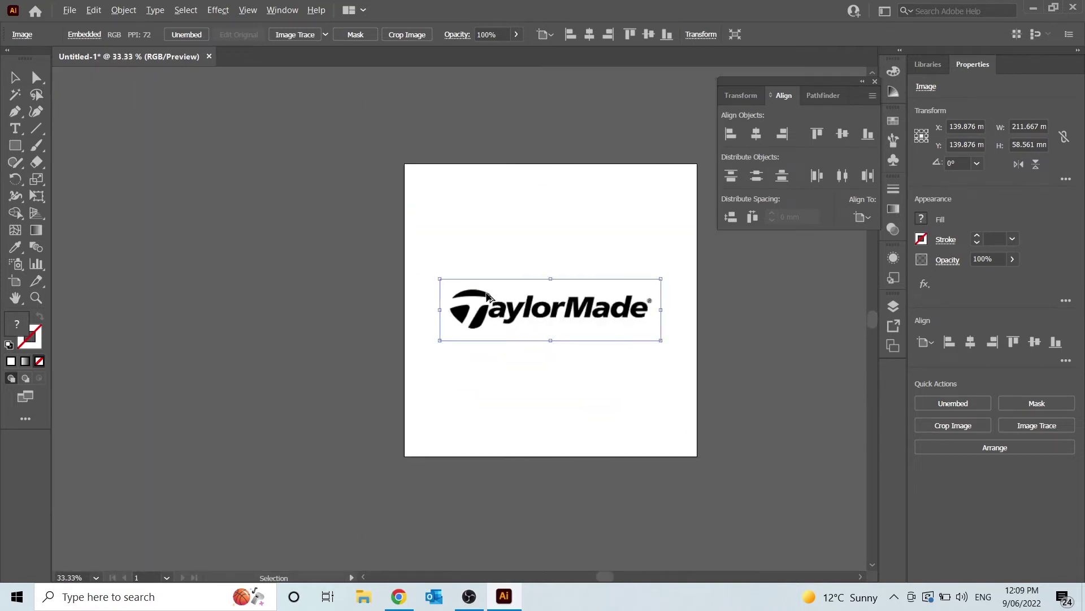
Move the pasted TaylorMade logo slightly up and to the right, to about X 148 mm, Y 123 mm.
{"action": "scroll", "coordinate": [649, 293], "scroll_direction": "down", "scroll_amount": 2}
{"action": "scroll", "coordinate": [477, 293], "scroll_direction": "up", "scroll_amount": 3}
{"action": "scroll", "coordinate": [452, 306], "scroll_direction": "down", "scroll_amount": 3}
{"action": "scroll", "coordinate": [452, 307], "scroll_direction": "up", "scroll_amount": 3}
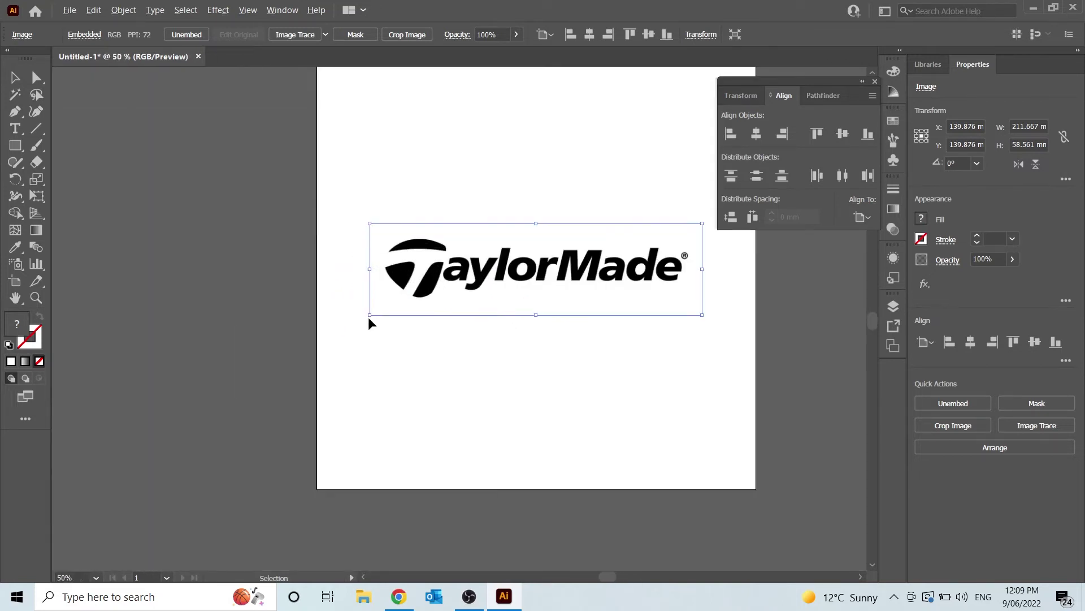
{"action": "scroll", "coordinate": [582, 303], "scroll_direction": "down", "scroll_amount": 4}
{"action": "scroll", "coordinate": [625, 291], "scroll_direction": "up", "scroll_amount": 4}
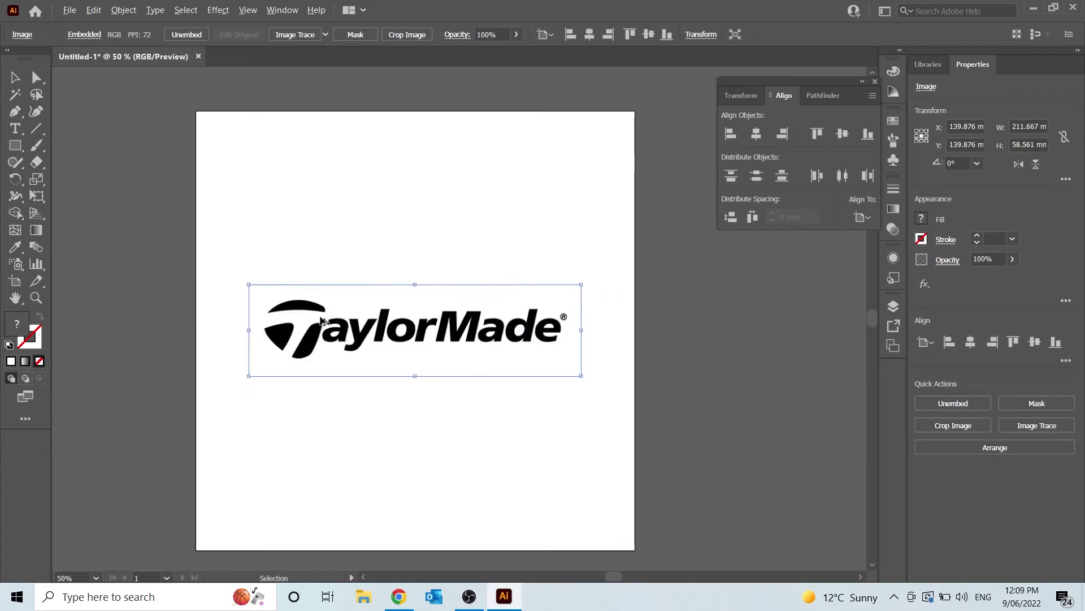
{"action": "left_click_drag", "start_coordinate": [391, 330], "coordinate": [405, 303]}
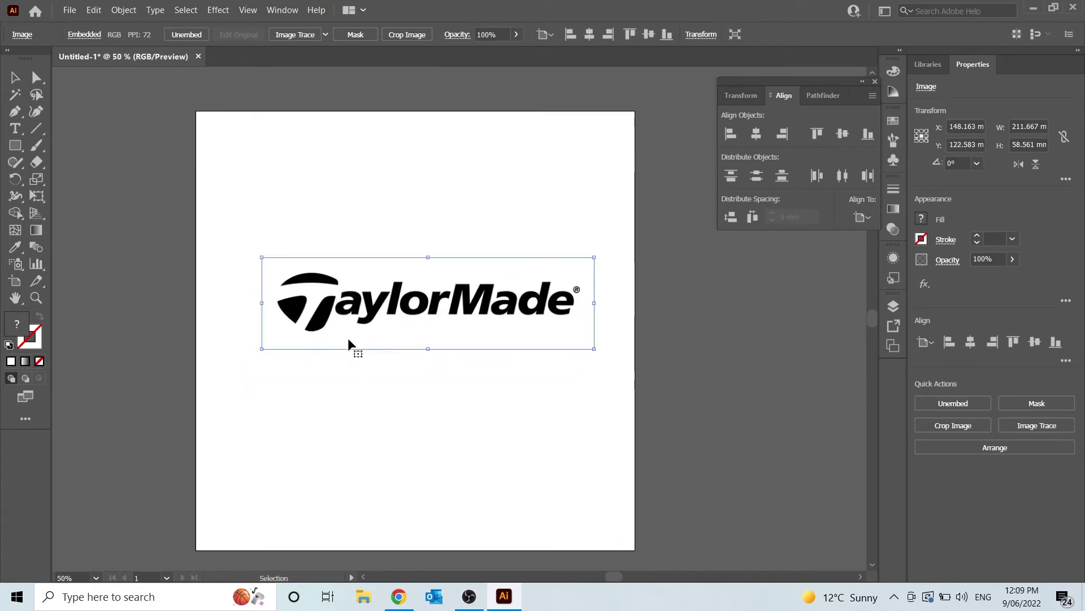
{"action": "scroll", "coordinate": [320, 333], "scroll_direction": "up", "scroll_amount": 2}
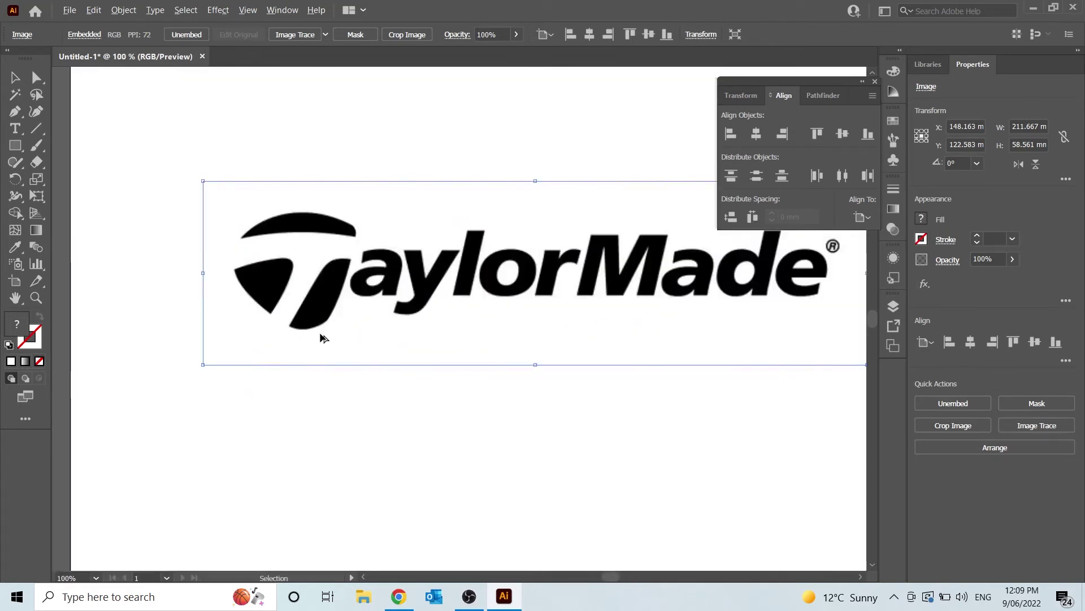
{"action": "scroll", "coordinate": [322, 334], "scroll_direction": "down", "scroll_amount": 2}
{"action": "scroll", "coordinate": [305, 346], "scroll_direction": "up", "scroll_amount": 1}
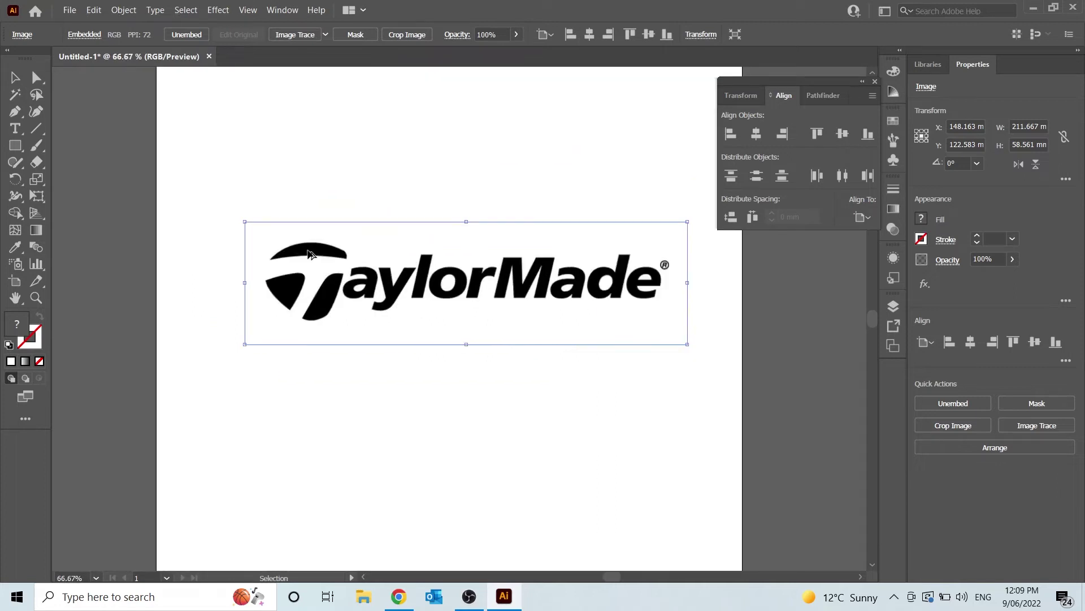
{"action": "scroll", "coordinate": [305, 247], "scroll_direction": "up", "scroll_amount": 4}
{"action": "scroll", "coordinate": [305, 247], "scroll_direction": "down", "scroll_amount": 4}
{"action": "scroll", "coordinate": [306, 247], "scroll_direction": "down", "scroll_amount": 1}
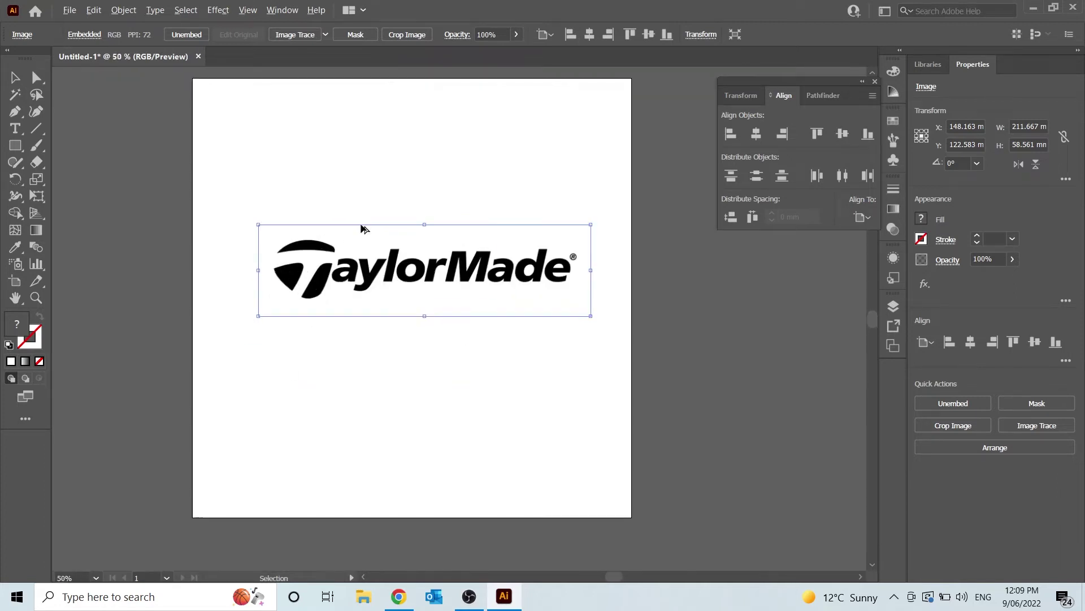
{"action": "scroll", "coordinate": [399, 222], "scroll_direction": "up", "scroll_amount": 1}
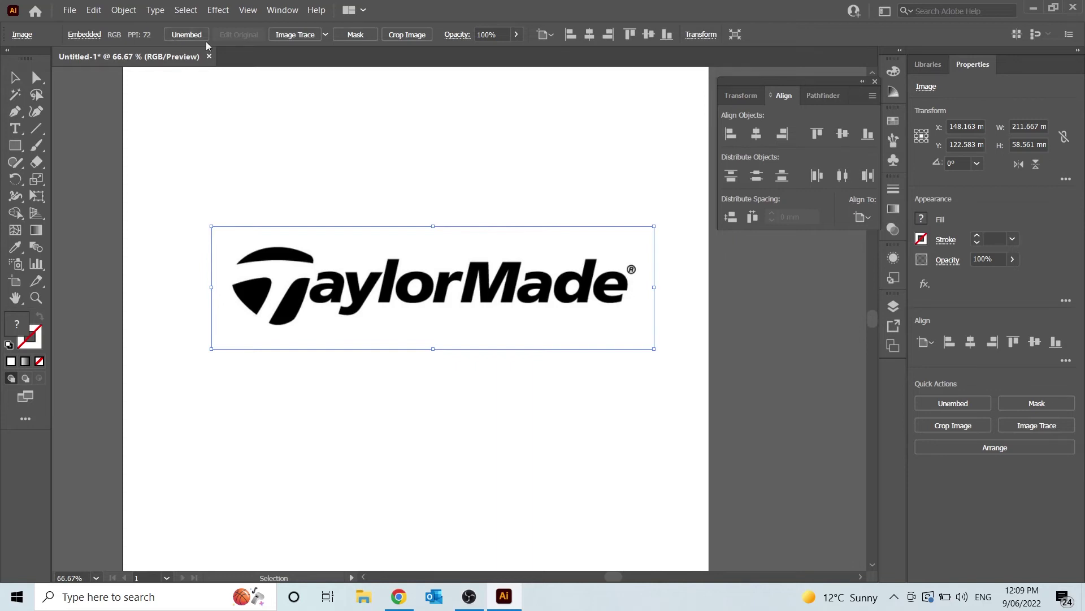
Trace the logo image with Image Trace using the Black & White preset.
{"action": "left_click", "coordinate": [282, 10]}
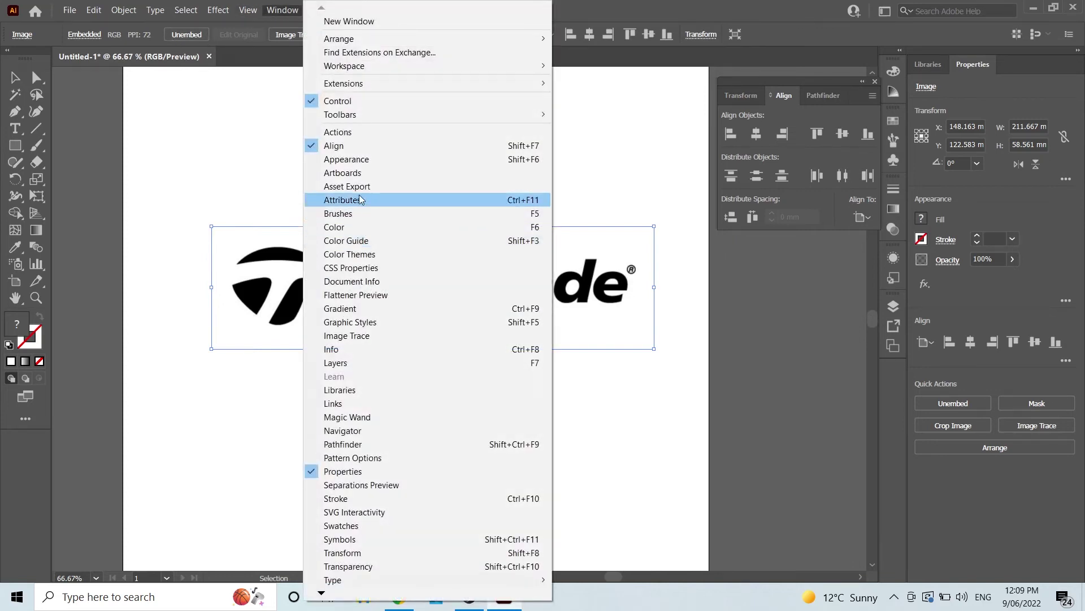
{"action": "left_click", "coordinate": [353, 335]}
{"action": "mouse_move", "coordinate": [710, 178]}
{"action": "left_mouse_down"}
{"action": "mouse_move", "coordinate": [459, 362]}
{"action": "mouse_move", "coordinate": [376, 374]}
{"action": "left_mouse_up"}
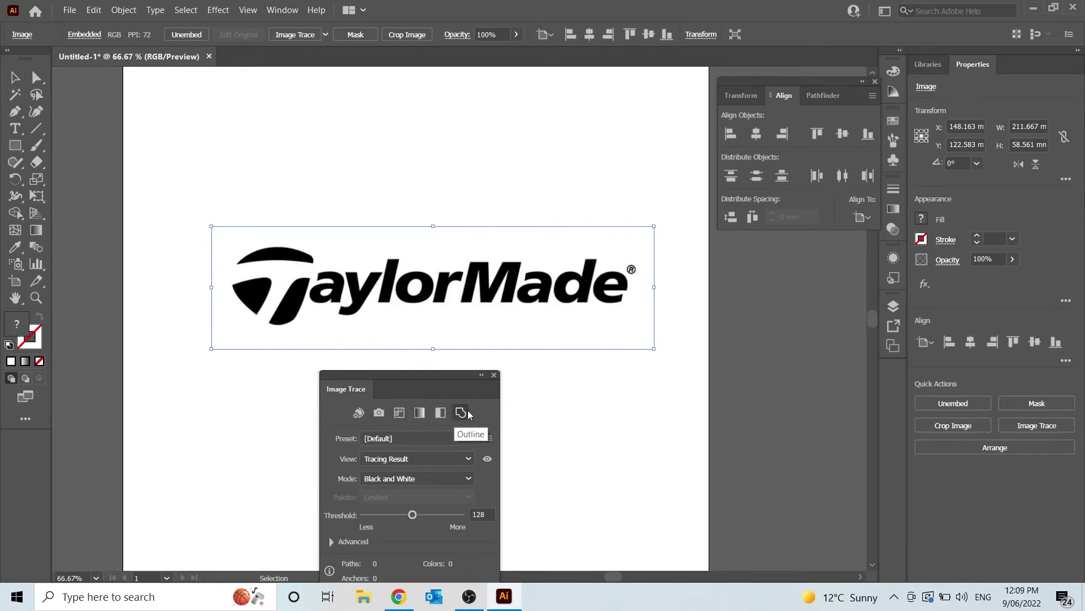
{"action": "left_click", "coordinate": [441, 413]}
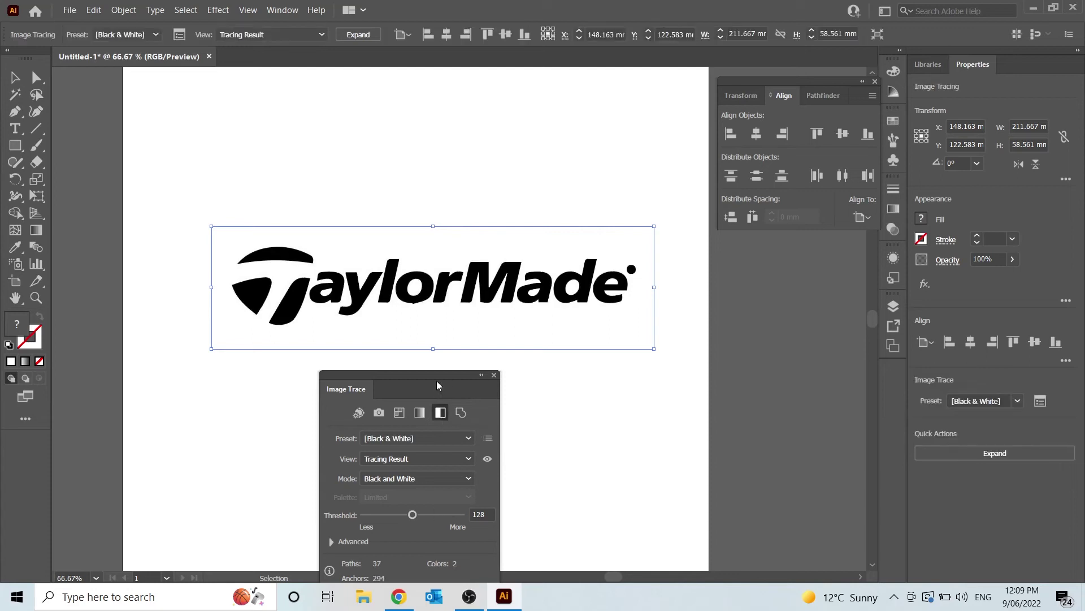
Examine the edges and curves of the traced lettering up close, then return to the full artboard view.
{"action": "scroll", "coordinate": [359, 267], "scroll_direction": "up", "scroll_amount": 4, "text": "alt"}
{"action": "scroll", "coordinate": [390, 251], "scroll_direction": "up", "scroll_amount": 3, "text": "alt"}
{"action": "scroll", "coordinate": [380, 240], "scroll_direction": "down", "scroll_amount": 3, "text": "alt"}
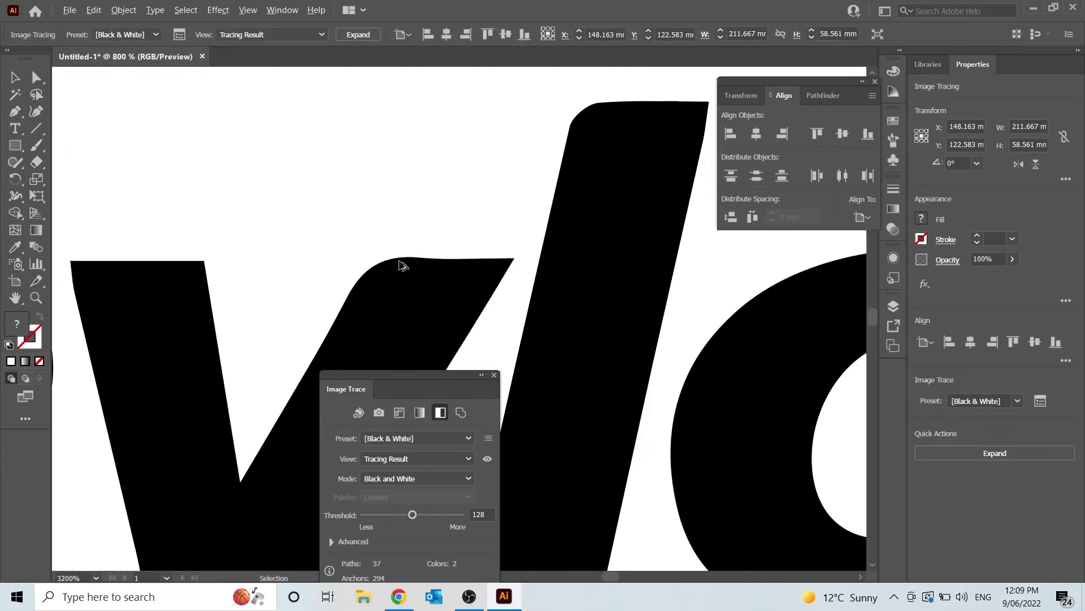
{"action": "scroll", "coordinate": [403, 262], "scroll_direction": "down", "scroll_amount": 4, "text": "alt"}
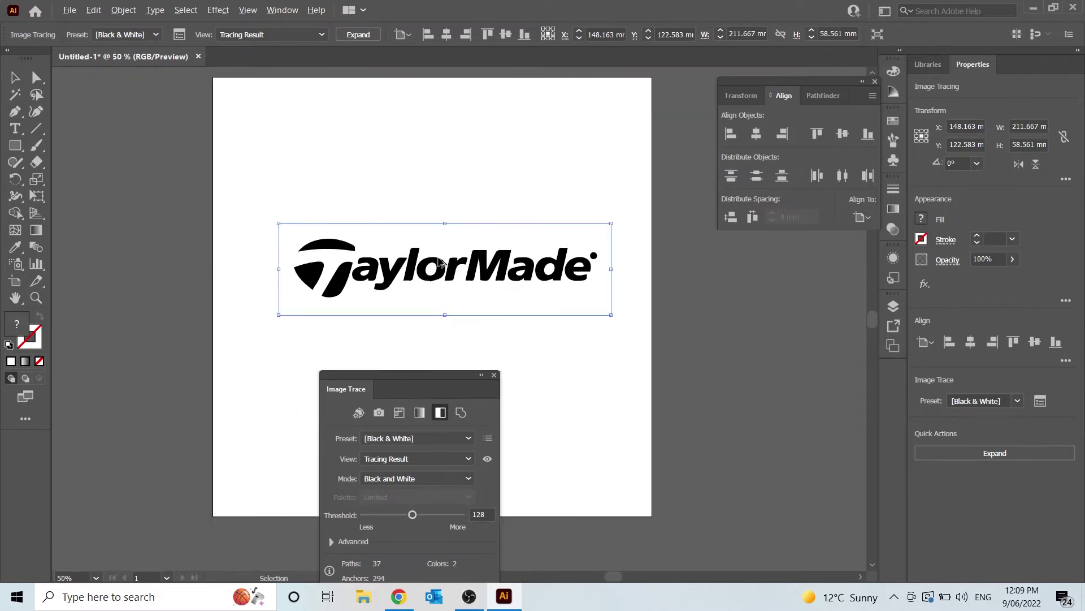
{"action": "scroll", "coordinate": [453, 287], "scroll_direction": "up", "scroll_amount": 6, "text": "alt"}
{"action": "scroll", "coordinate": [274, 354], "scroll_direction": "up", "scroll_amount": 9, "text": "alt"}
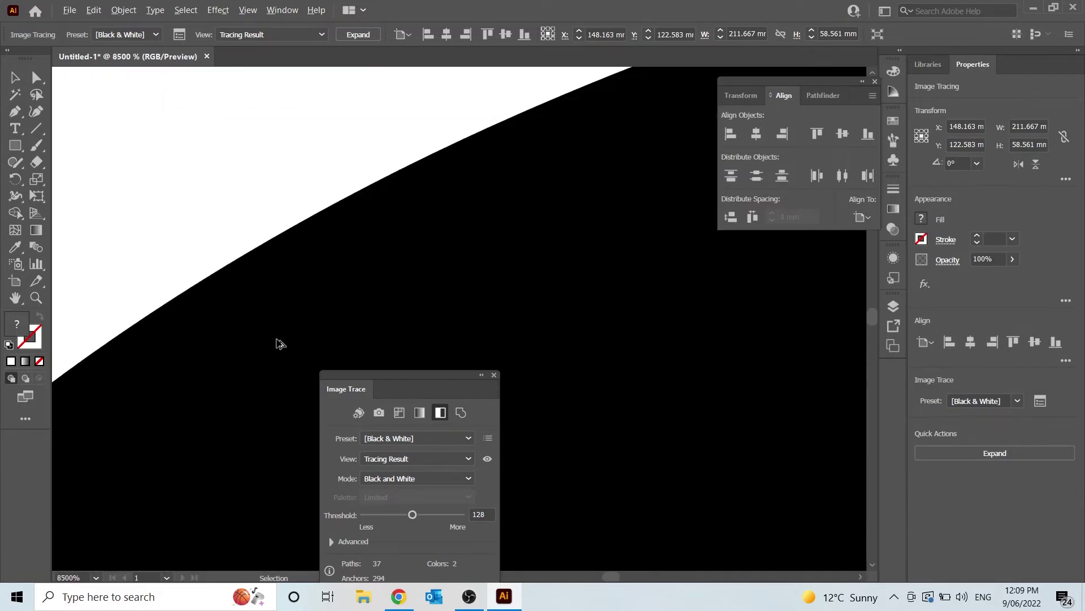
{"action": "scroll", "coordinate": [138, 153], "scroll_direction": "down", "scroll_amount": 9, "text": "alt"}
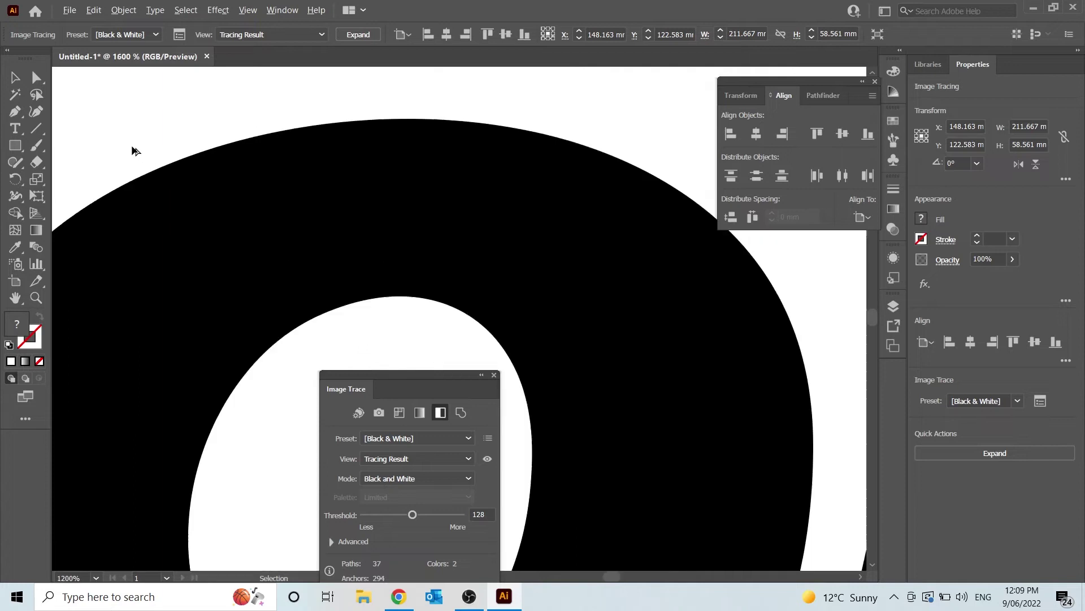
{"action": "scroll", "coordinate": [141, 154], "scroll_direction": "down", "scroll_amount": 8, "text": "alt"}
{"action": "scroll", "coordinate": [144, 162], "scroll_direction": "up", "scroll_amount": 3, "text": "alt"}
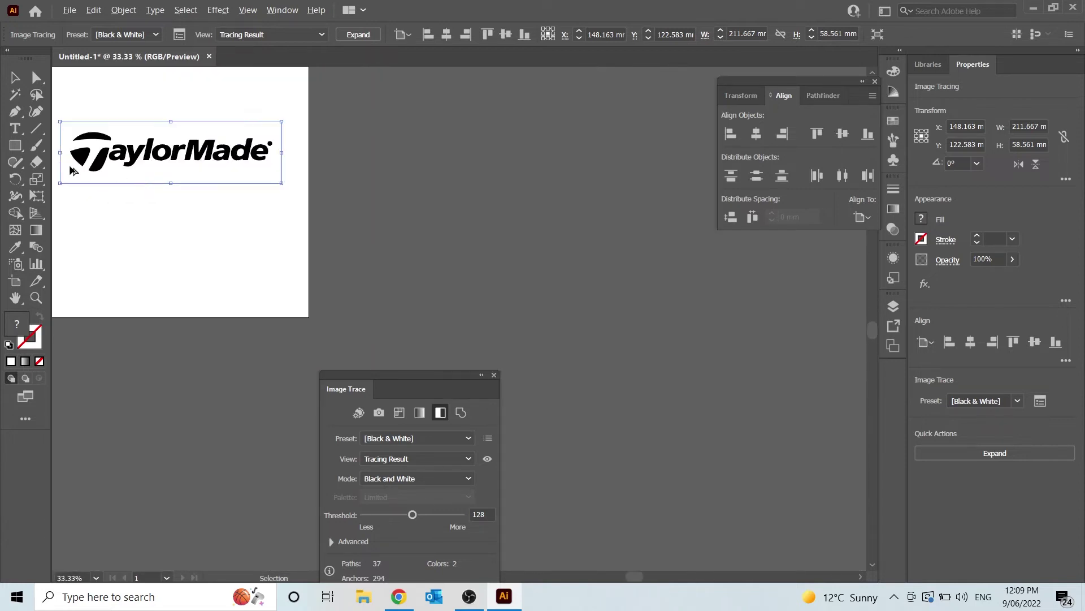
{"action": "key", "text": "ctrl+0"}
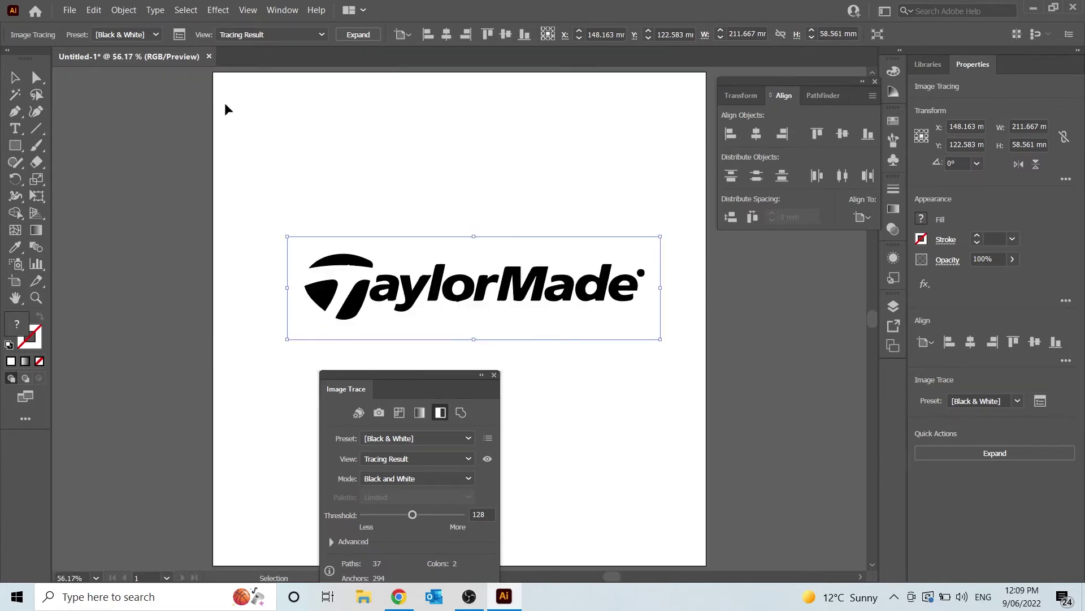
Set the image trace threshold to 139 and close the trace settings.
{"action": "mouse_move", "coordinate": [390, 380]}
{"action": "left_mouse_down"}
{"action": "mouse_move", "coordinate": [336, 374]}
{"action": "mouse_move", "coordinate": [199, 298]}
{"action": "mouse_move", "coordinate": [181, 345]}
{"action": "left_mouse_up"}
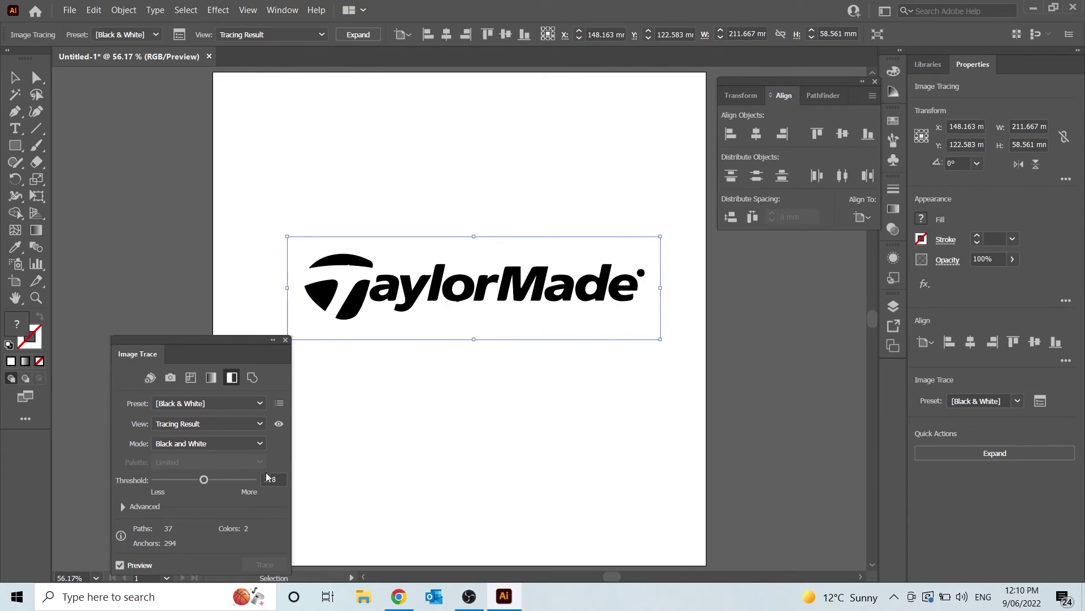
{"action": "mouse_move", "coordinate": [203, 480]}
{"action": "left_mouse_down"}
{"action": "mouse_move", "coordinate": [194, 479]}
{"action": "mouse_move", "coordinate": [207, 483]}
{"action": "left_mouse_up"}
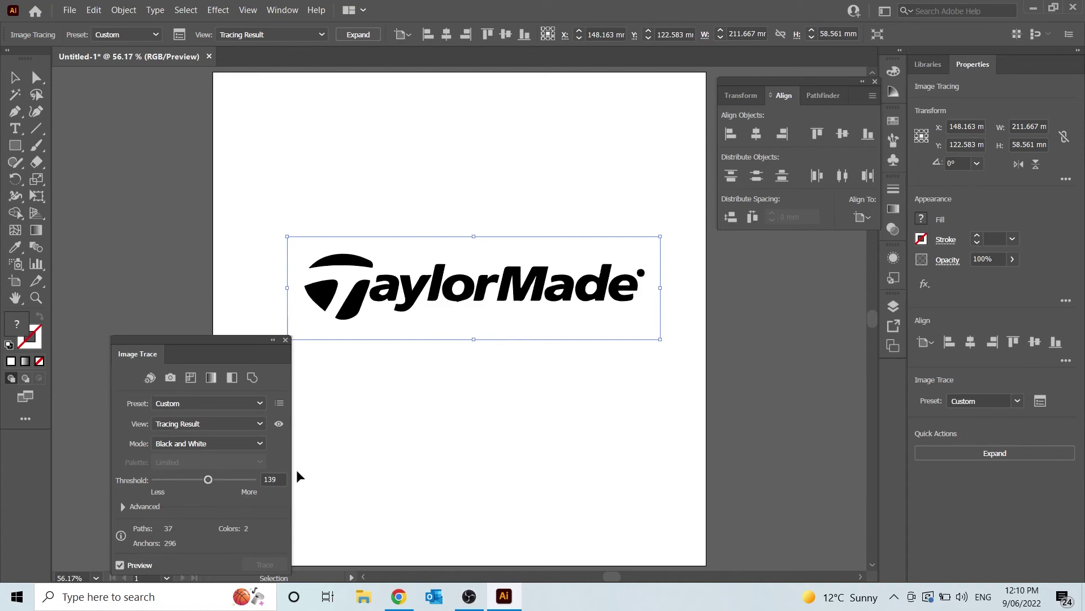
{"action": "left_click", "coordinate": [286, 339]}
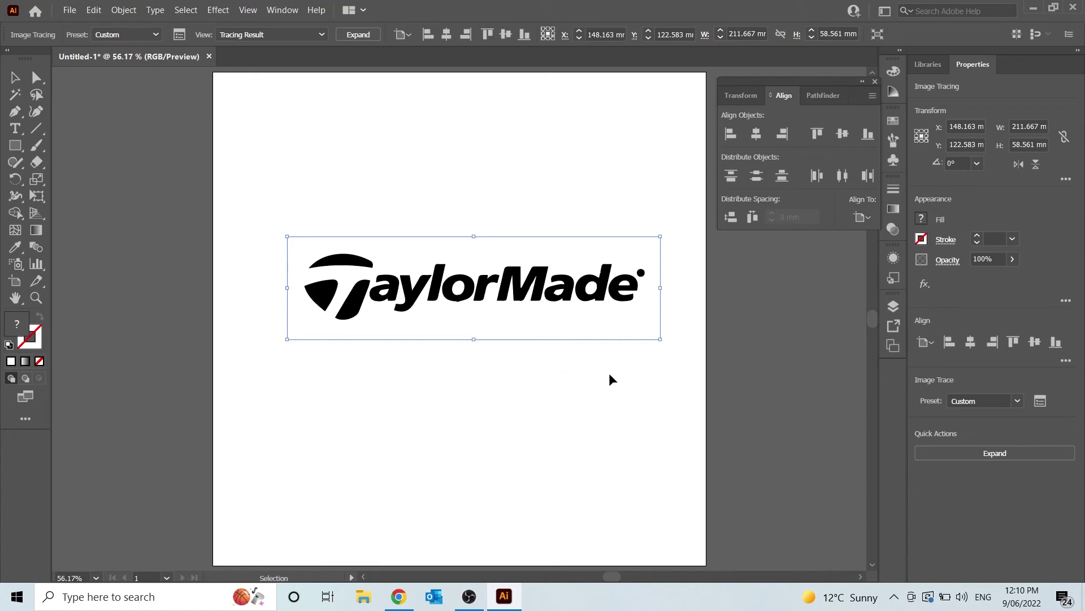
Expand the traced logo into editable vector paths with Object and Fill enabled, and deselect it.
{"action": "left_click", "coordinate": [126, 9]}
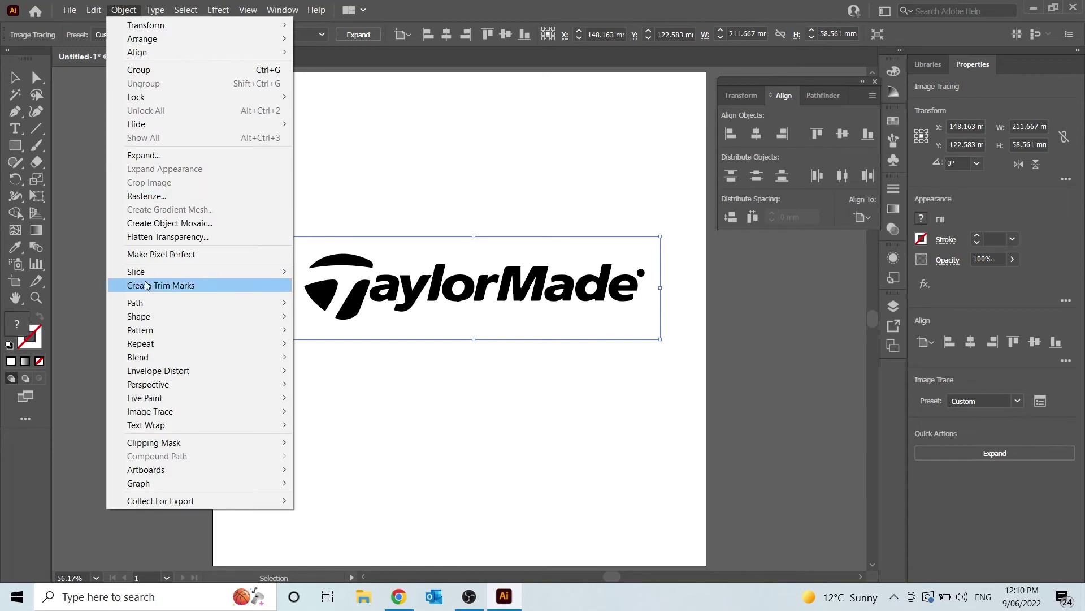
{"action": "left_click", "coordinate": [155, 154]}
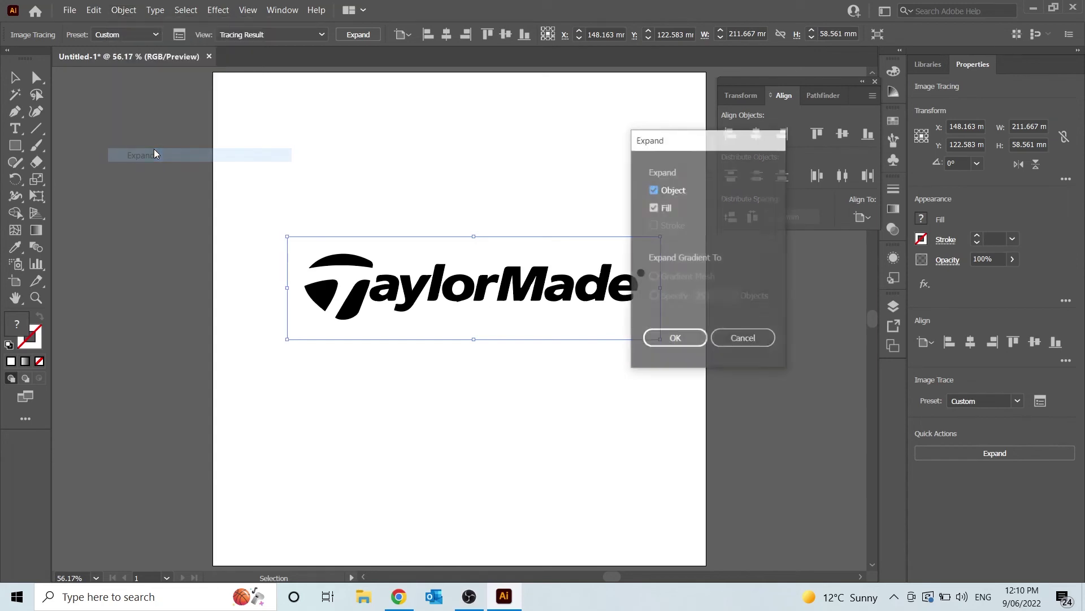
{"action": "left_click", "coordinate": [681, 336]}
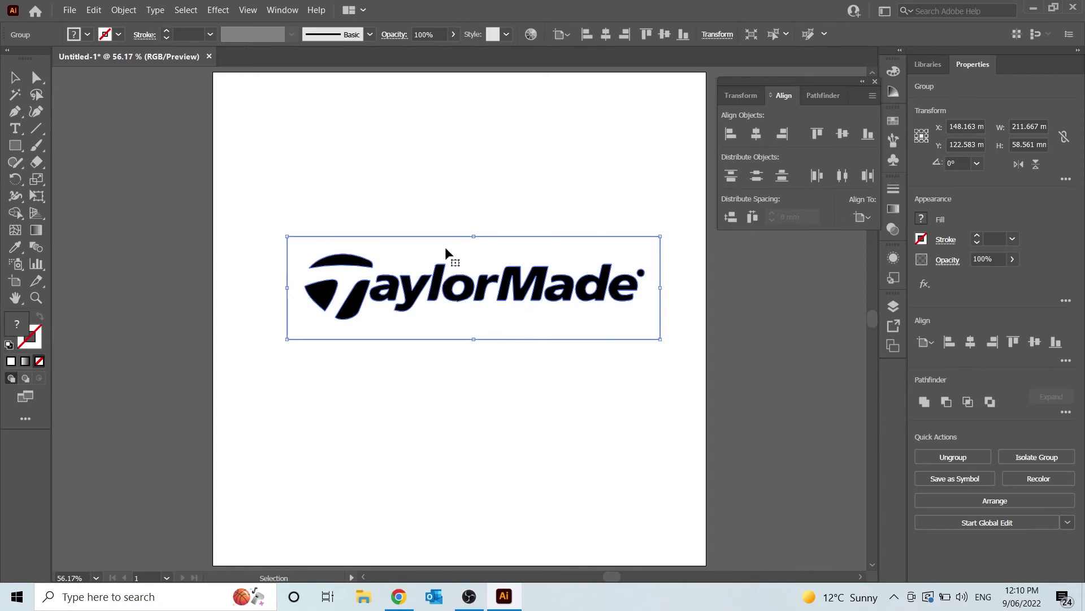
{"action": "left_click", "coordinate": [513, 342]}
{"action": "left_click", "coordinate": [514, 320]}
{"action": "left_click", "coordinate": [511, 342]}
{"action": "left_click", "coordinate": [513, 323]}
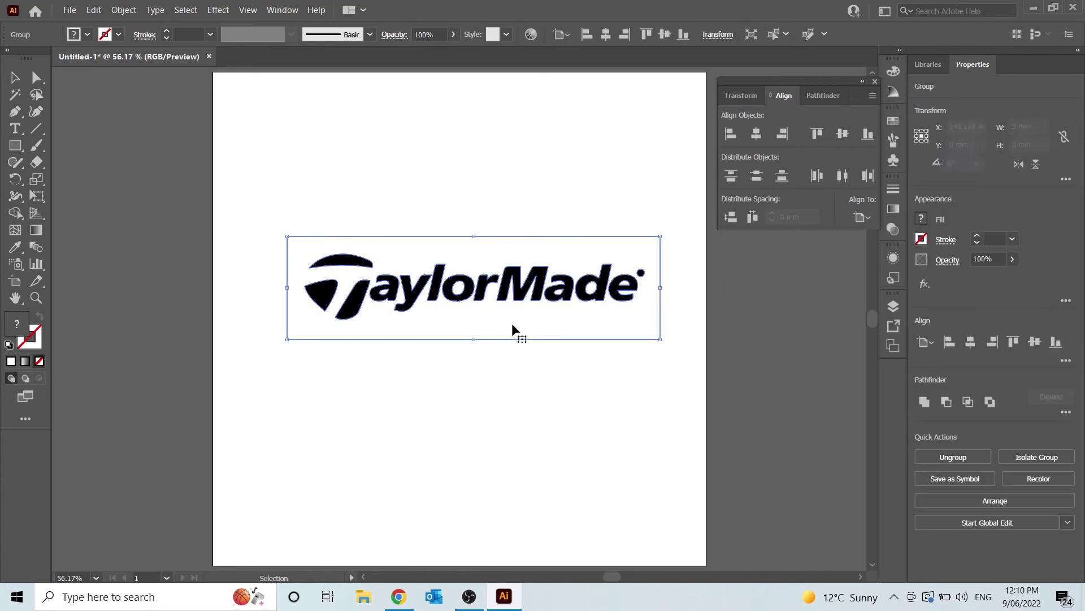
{"action": "left_click", "coordinate": [473, 225]}
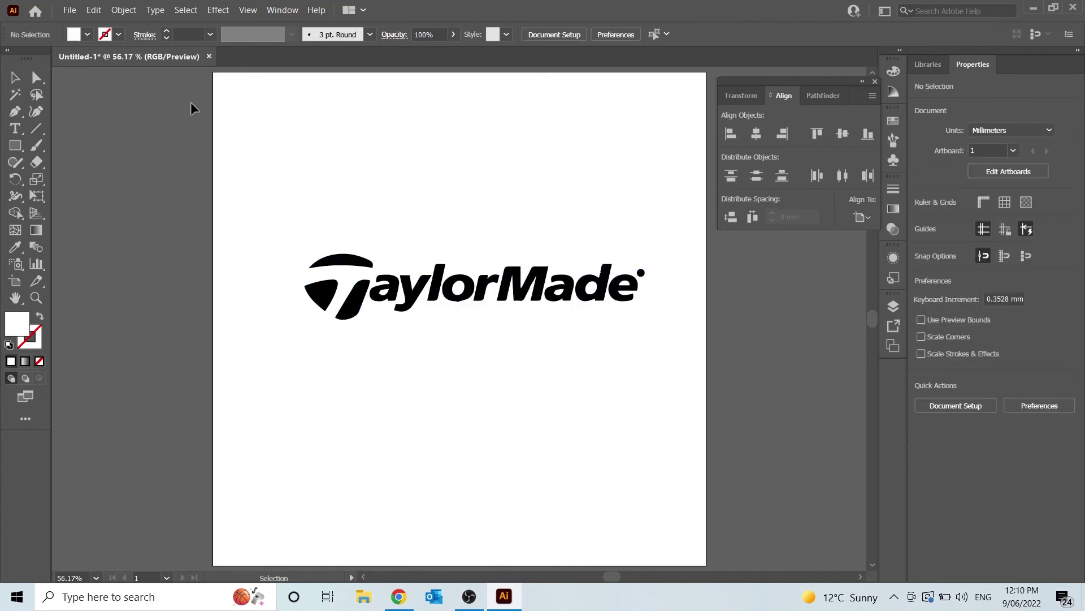
Directly select the white background compound path around the lettering and delete it.
{"action": "left_click", "coordinate": [36, 79]}
{"action": "left_click", "coordinate": [394, 287]}
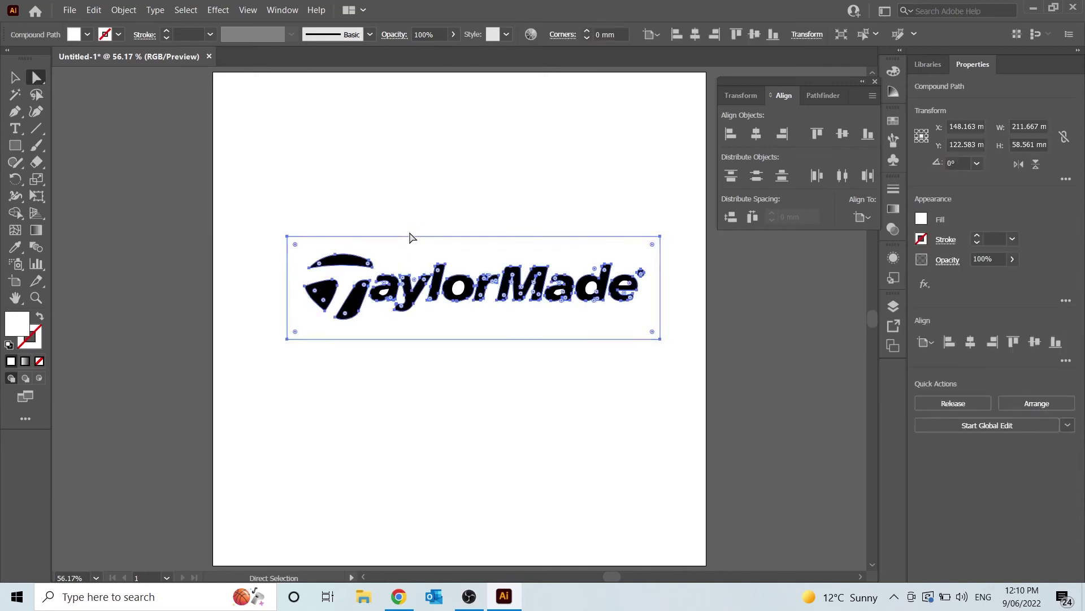
{"action": "left_click", "coordinate": [411, 237]}
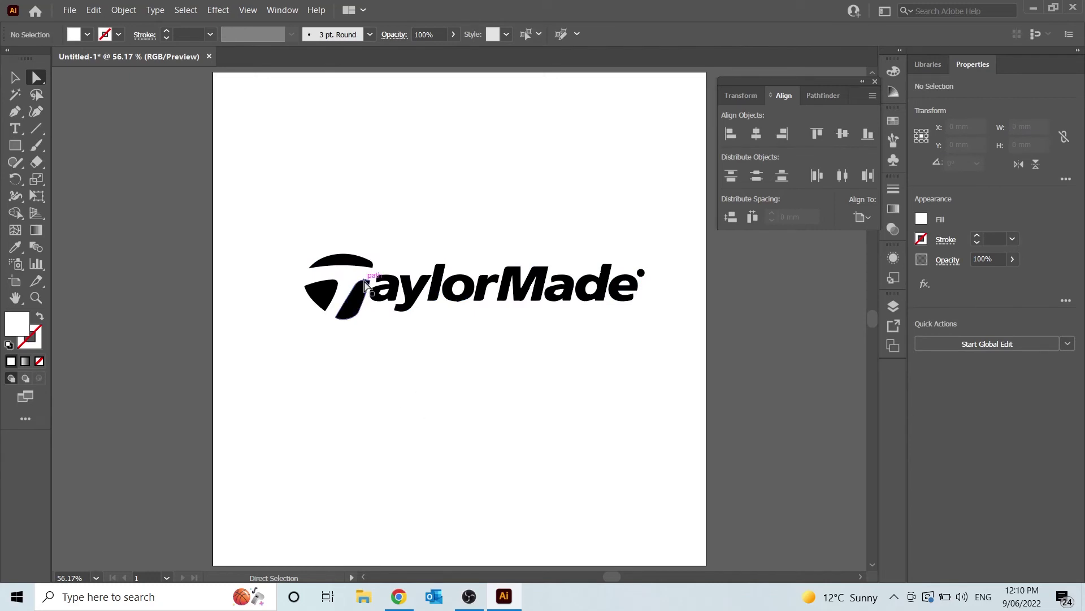
Delete the white shapes inside the letters "a" and "o" of "Taylor".
{"action": "scroll", "coordinate": [383, 299], "scroll_direction": "up", "scroll_amount": 2}
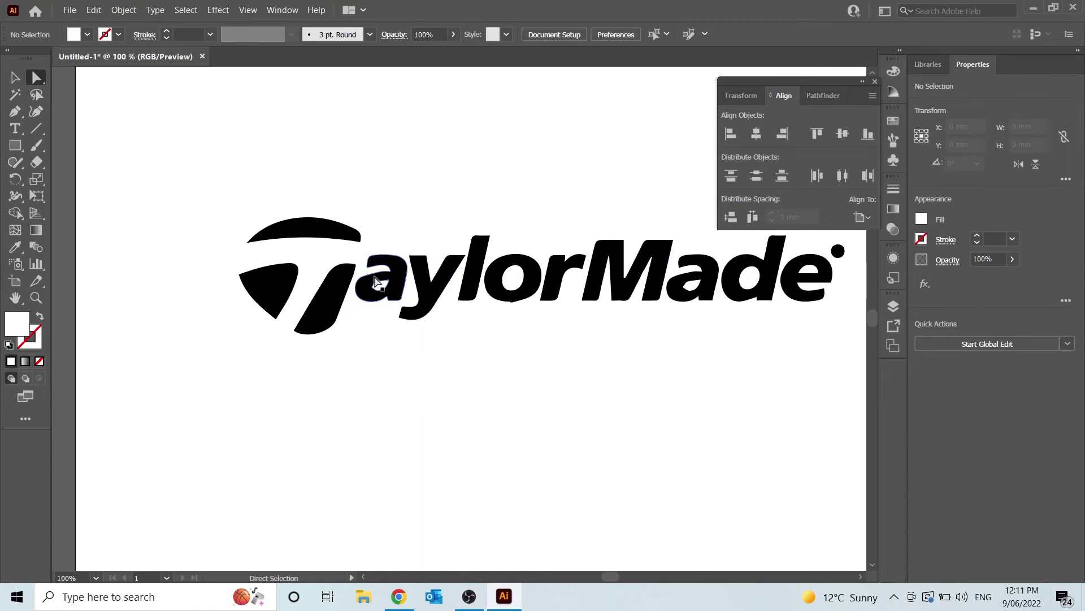
{"action": "scroll", "coordinate": [382, 285], "scroll_direction": "up", "scroll_amount": 2}
{"action": "left_click", "coordinate": [383, 297]}
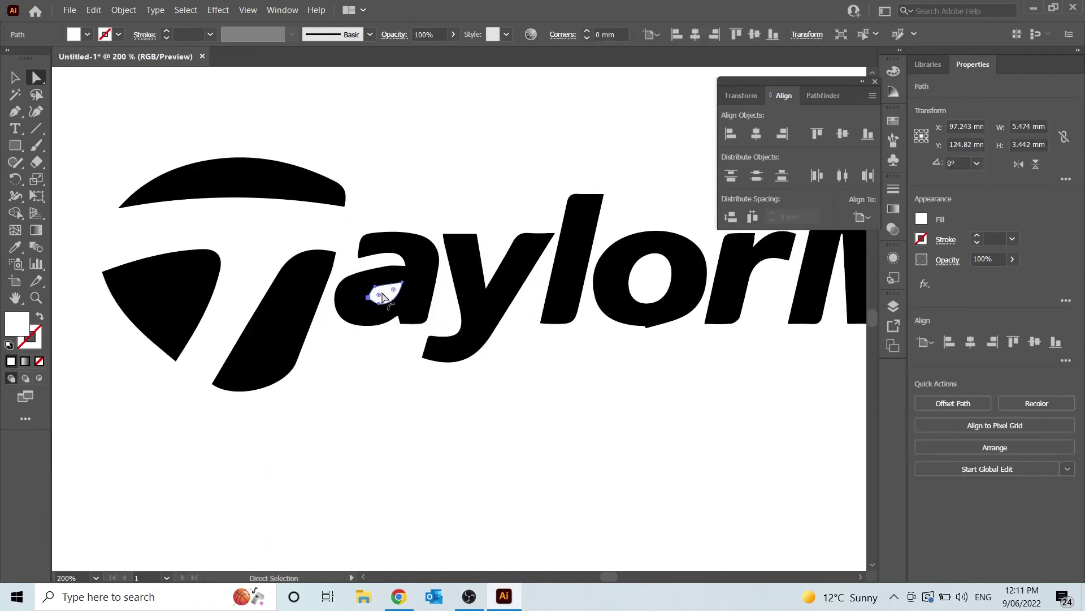
{"action": "left_click", "coordinate": [534, 297]}
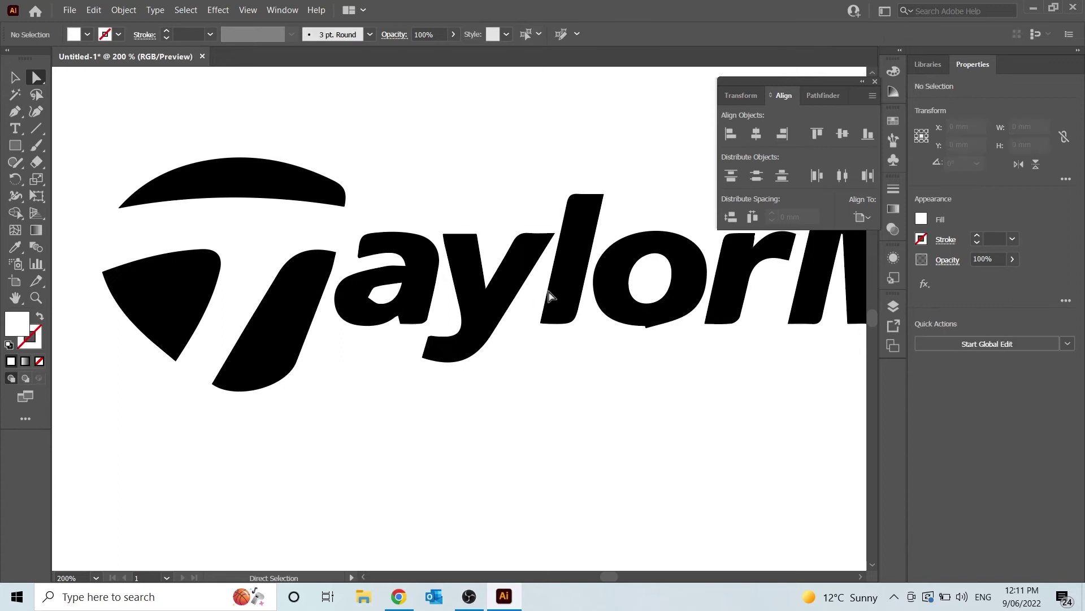
{"action": "left_click", "coordinate": [651, 288]}
{"action": "key", "text": "Delete"}
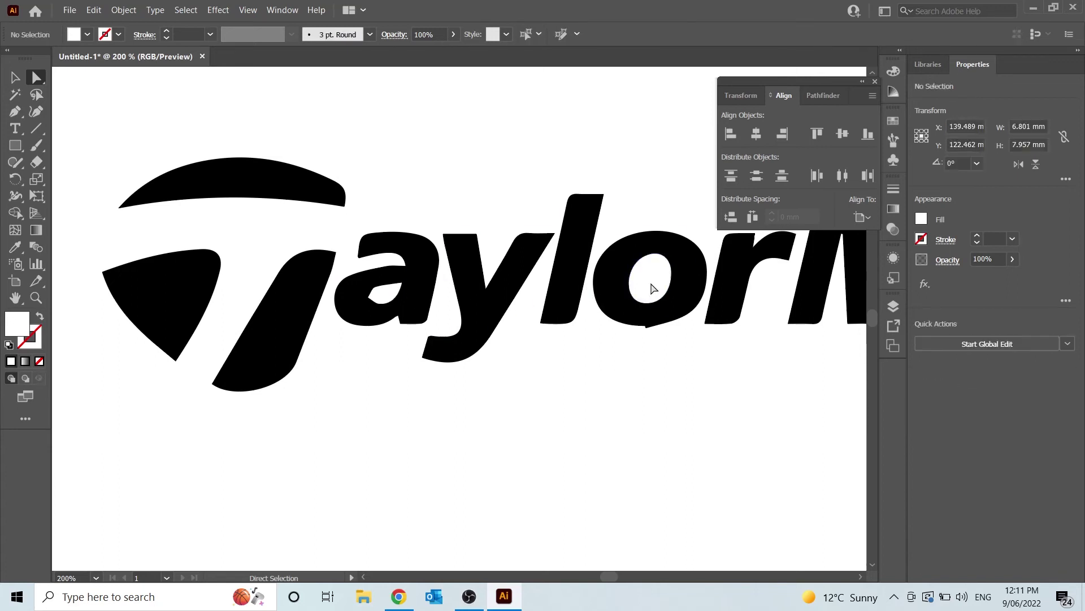
Delete the white shapes inside the letters "a", "d" and "e" of "Made".
{"action": "scroll", "coordinate": [642, 331], "scroll_direction": "down", "scroll_amount": 1}
{"action": "scroll", "coordinate": [643, 334], "scroll_direction": "down", "scroll_amount": 2}
{"action": "scroll", "coordinate": [641, 330], "scroll_direction": "down", "scroll_amount": 3}
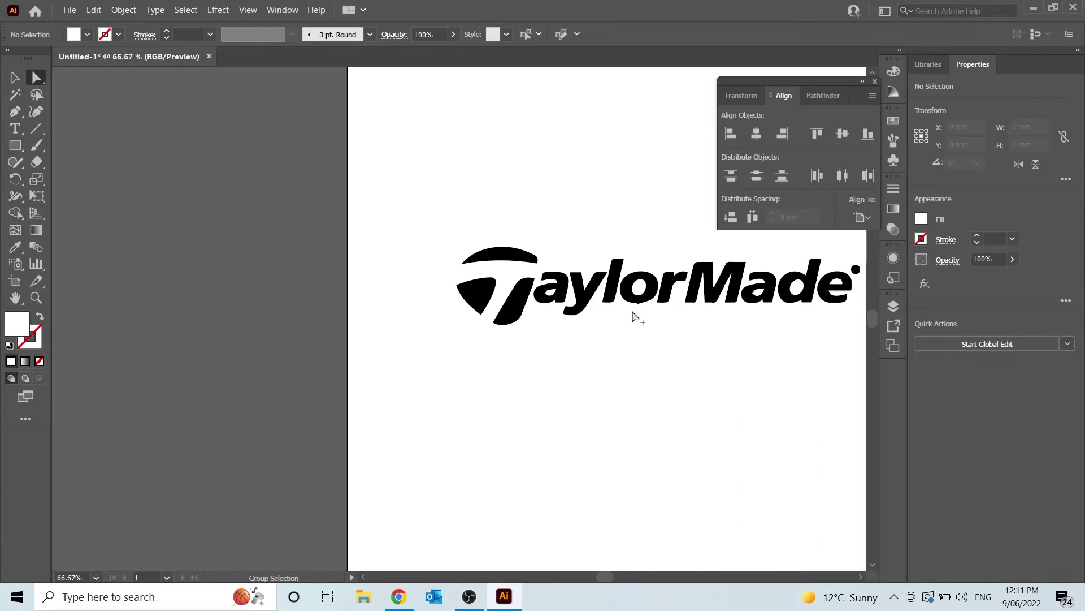
{"action": "scroll", "coordinate": [873, 276], "scroll_direction": "up", "scroll_amount": 3}
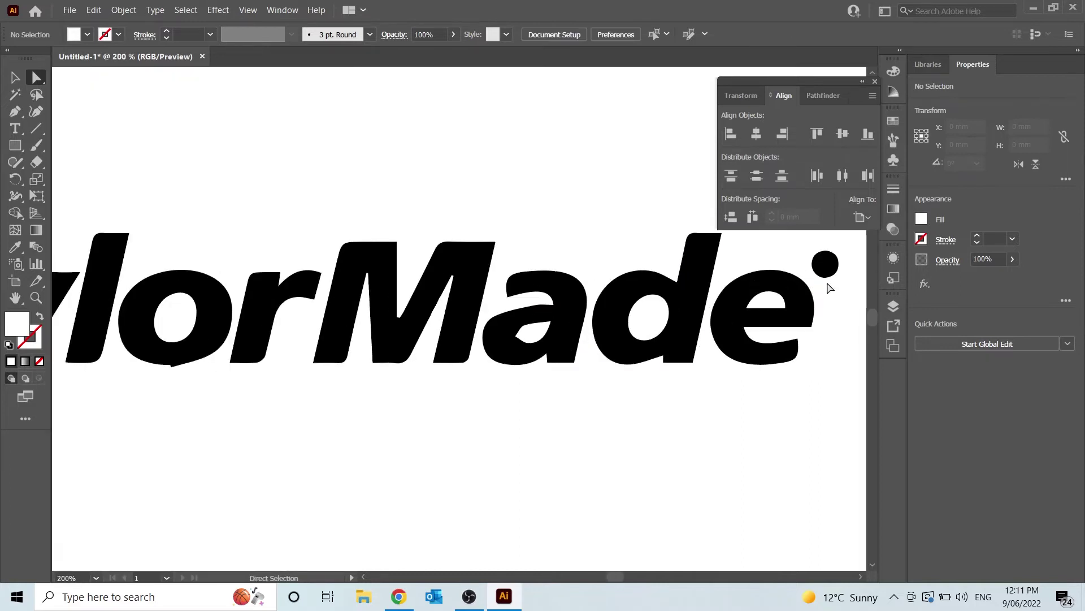
{"action": "left_click", "coordinate": [532, 339]}
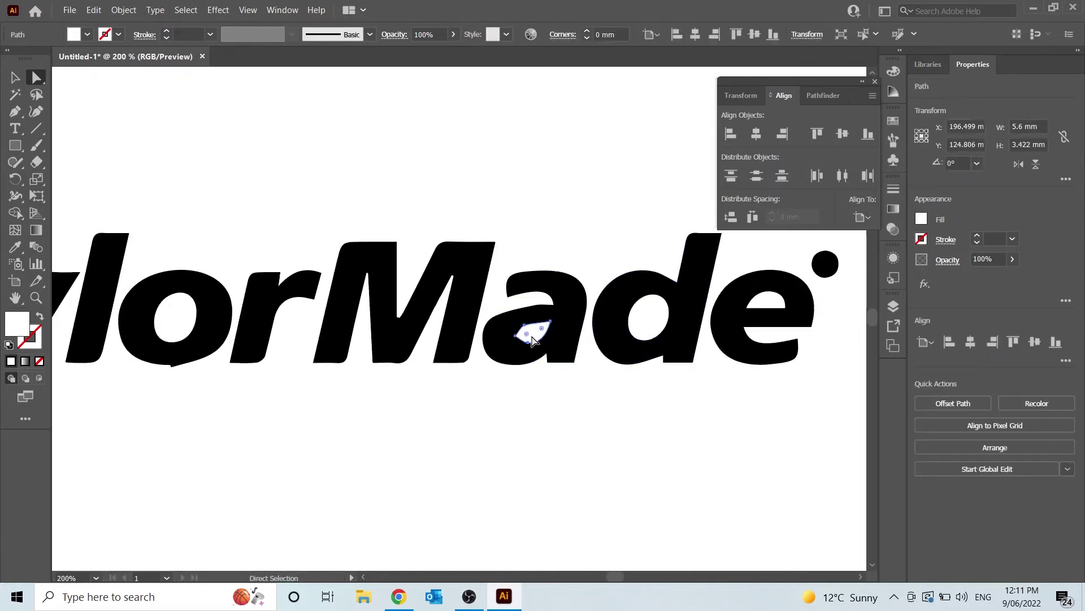
{"action": "left_click", "coordinate": [645, 312]}
{"action": "left_click", "coordinate": [774, 301]}
{"action": "key", "text": "Delete"}
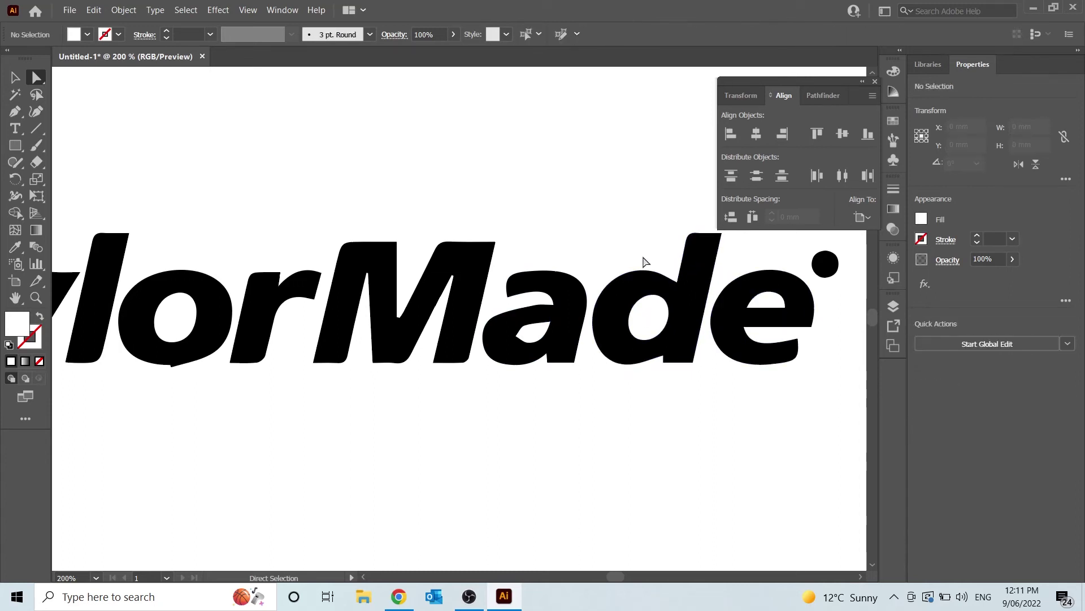
{"action": "scroll", "coordinate": [450, 289], "scroll_direction": "down", "scroll_amount": 2, "text": "alt"}
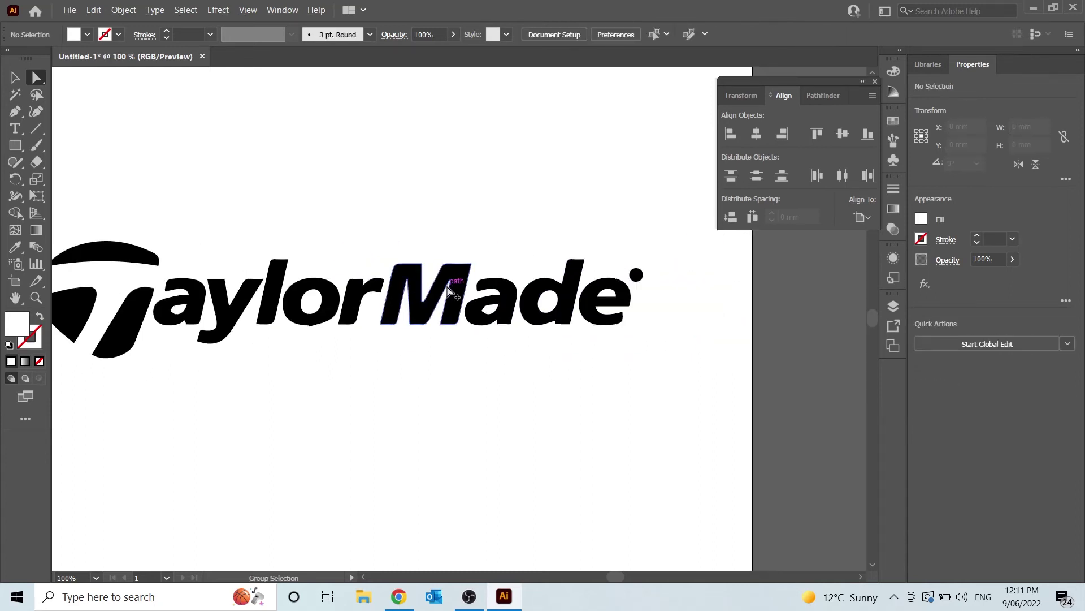
Examine the cleaned-up logo from the "T" emblem to the dot after "Made" for leftover shapes.
{"action": "scroll", "coordinate": [450, 289], "scroll_direction": "up", "scroll_amount": 2, "text": "alt"}
{"action": "scroll", "coordinate": [448, 286], "scroll_direction": "down", "scroll_amount": 3, "text": "alt"}
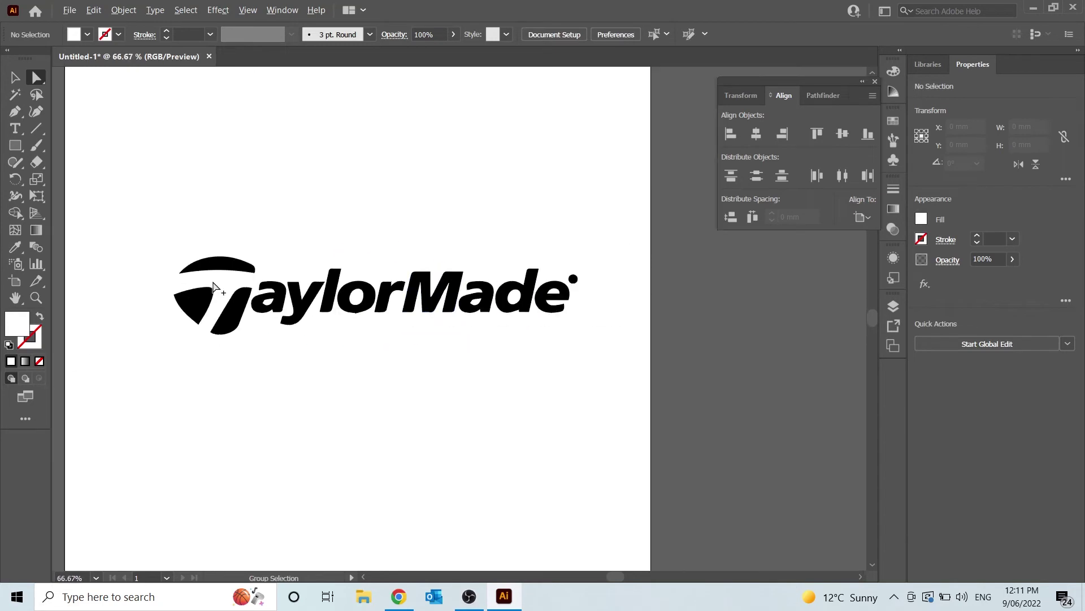
{"action": "scroll", "coordinate": [218, 285], "scroll_direction": "up", "scroll_amount": 2, "text": "alt"}
{"action": "scroll", "coordinate": [217, 285], "scroll_direction": "down", "scroll_amount": 2, "text": "alt"}
{"action": "scroll", "coordinate": [483, 283], "scroll_direction": "up", "scroll_amount": 2, "text": "alt"}
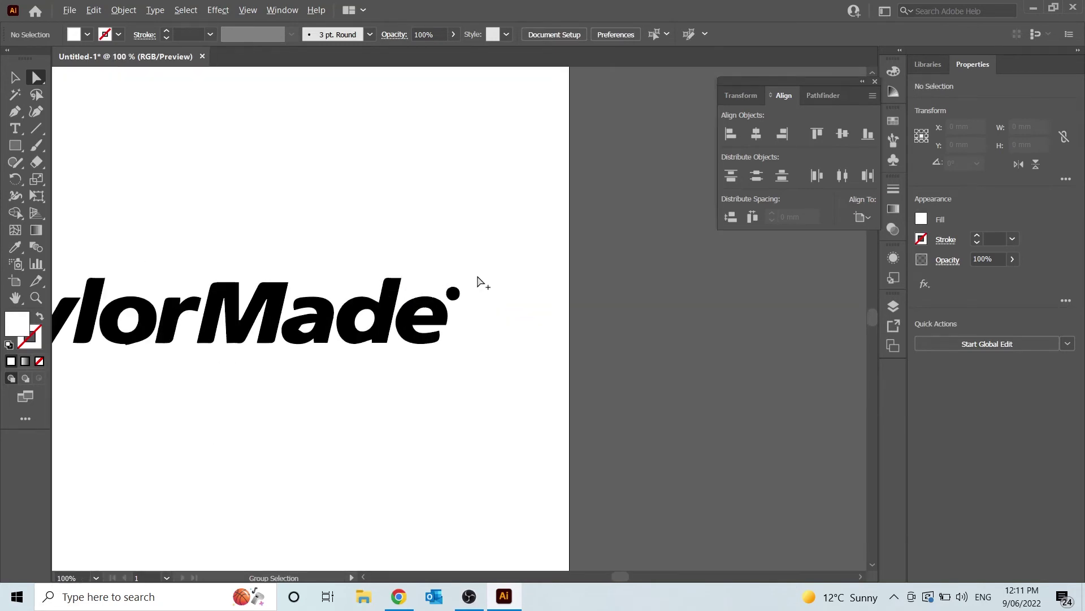
{"action": "scroll", "coordinate": [492, 302], "scroll_direction": "down", "scroll_amount": 1, "text": "alt"}
{"action": "scroll", "coordinate": [492, 302], "scroll_direction": "down", "scroll_amount": 1, "text": "alt"}
{"action": "scroll", "coordinate": [342, 308], "scroll_direction": "up", "scroll_amount": 1, "text": "alt"}
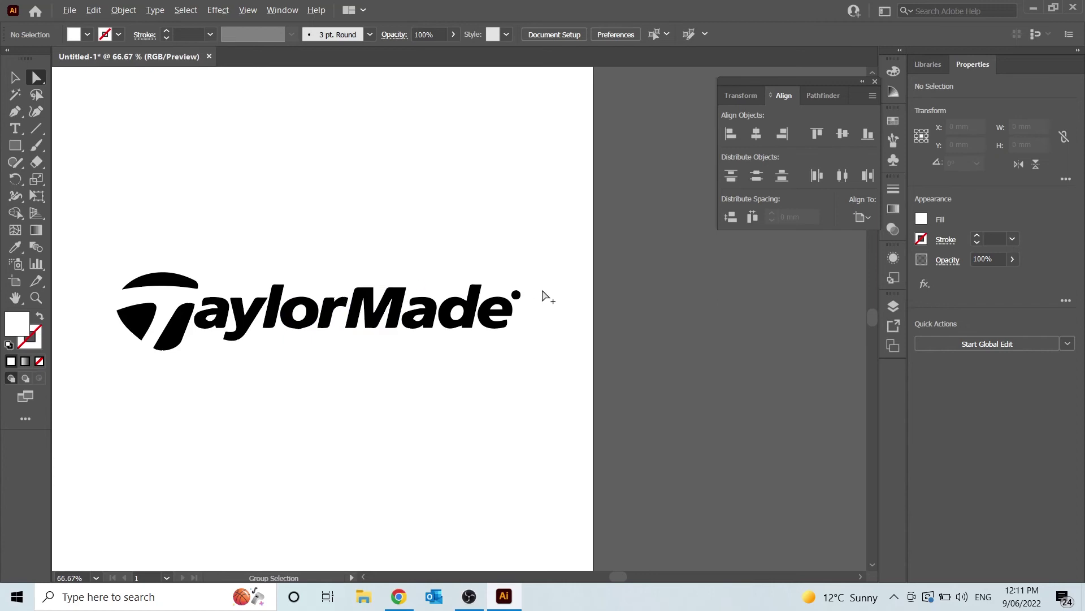
Directly select the small black dot beside the final "e" of "Made" and delete it.
{"action": "scroll", "coordinate": [484, 294], "scroll_direction": "up", "scroll_amount": 4, "text": "alt"}
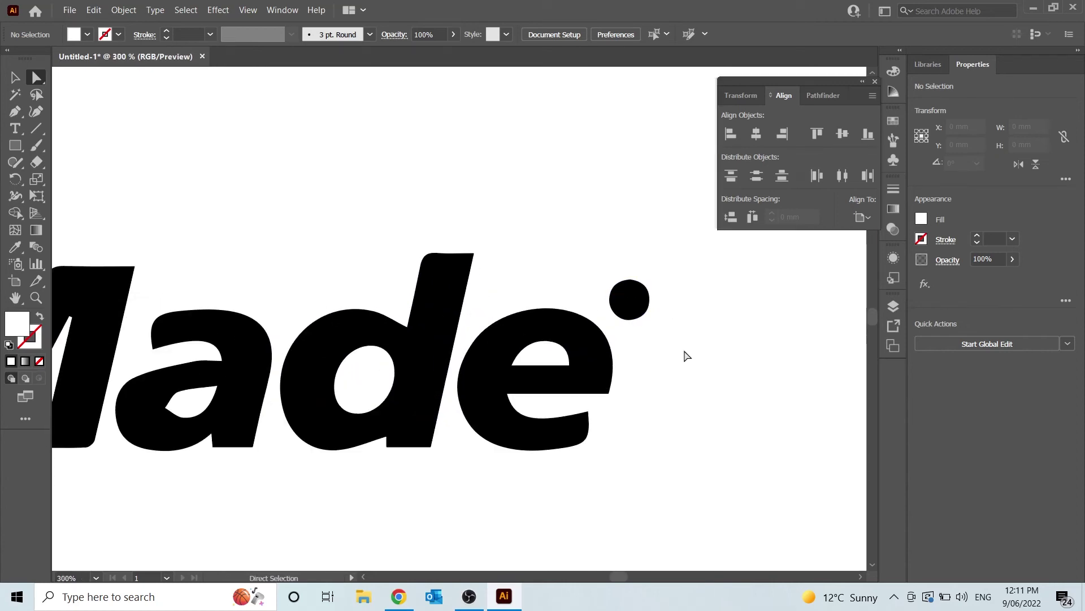
{"action": "left_click", "coordinate": [633, 294]}
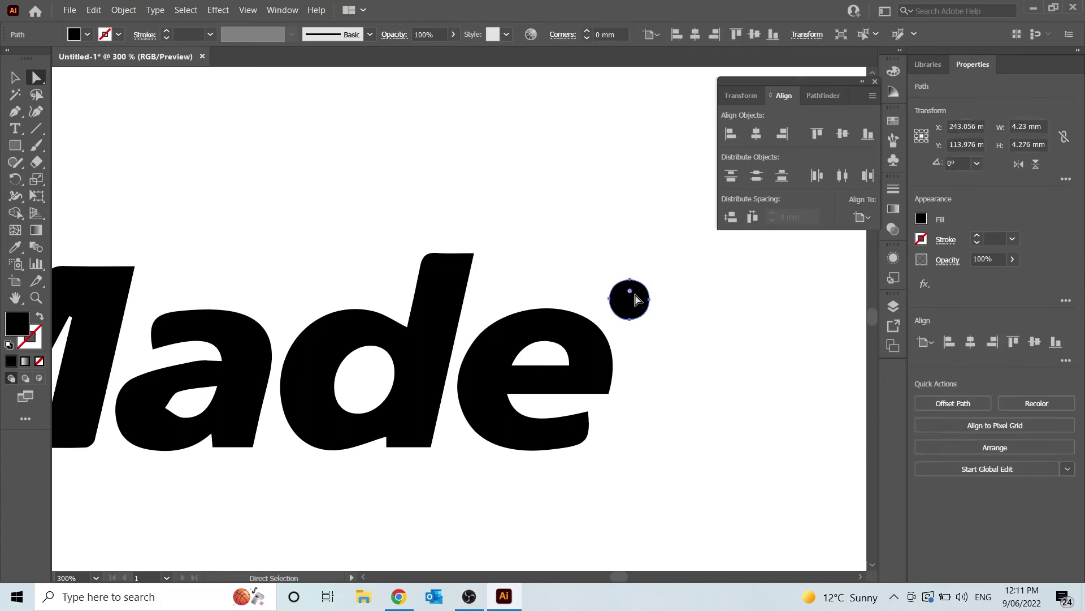
{"action": "key", "text": "Delete"}
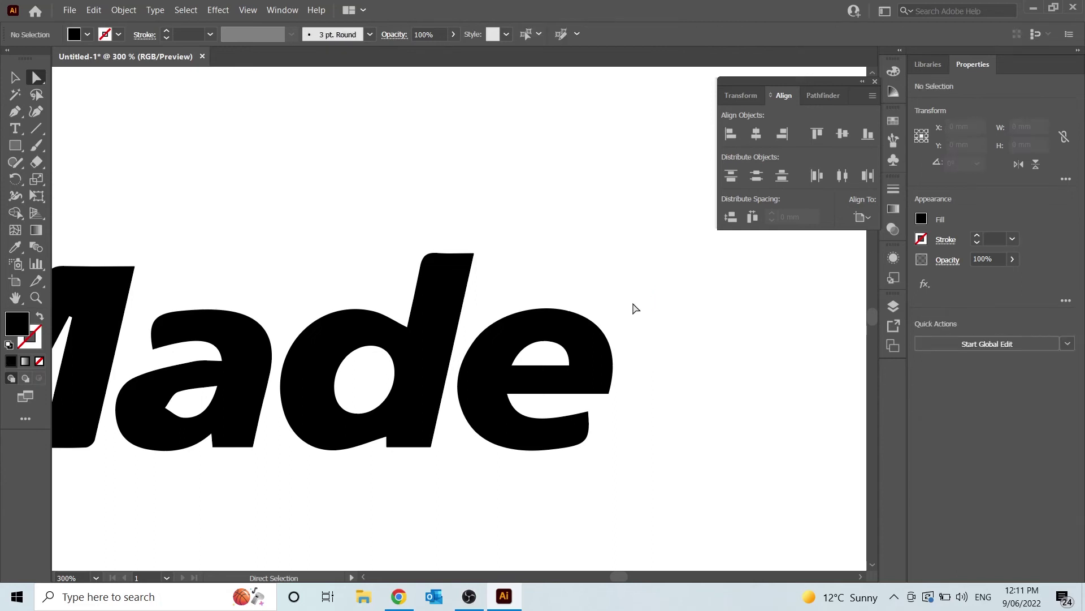
{"action": "scroll", "coordinate": [633, 309], "scroll_direction": "down", "scroll_amount": 3}
{"action": "scroll", "coordinate": [203, 288], "scroll_direction": "down", "scroll_amount": 3}
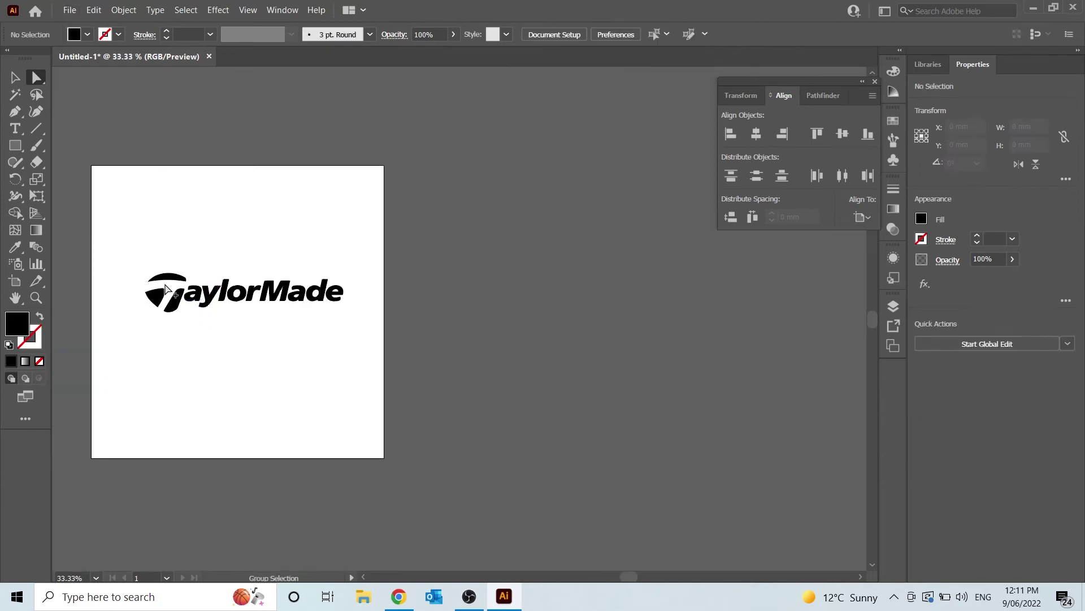
Try deleting the letter "y" of "Taylor" as a separate path and undo the deletion.
{"action": "scroll", "coordinate": [169, 290], "scroll_direction": "up", "scroll_amount": 5}
{"action": "left_click", "coordinate": [375, 350]}
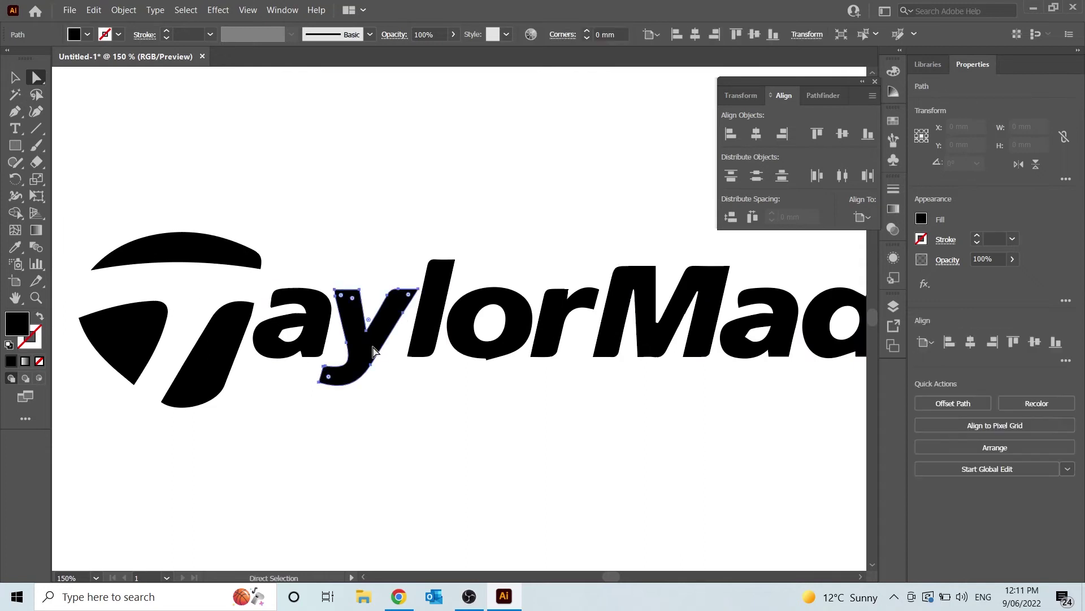
{"action": "key", "text": "Delete"}
{"action": "key", "text": "ctrl"}
{"action": "key", "text": "ctrl+z"}
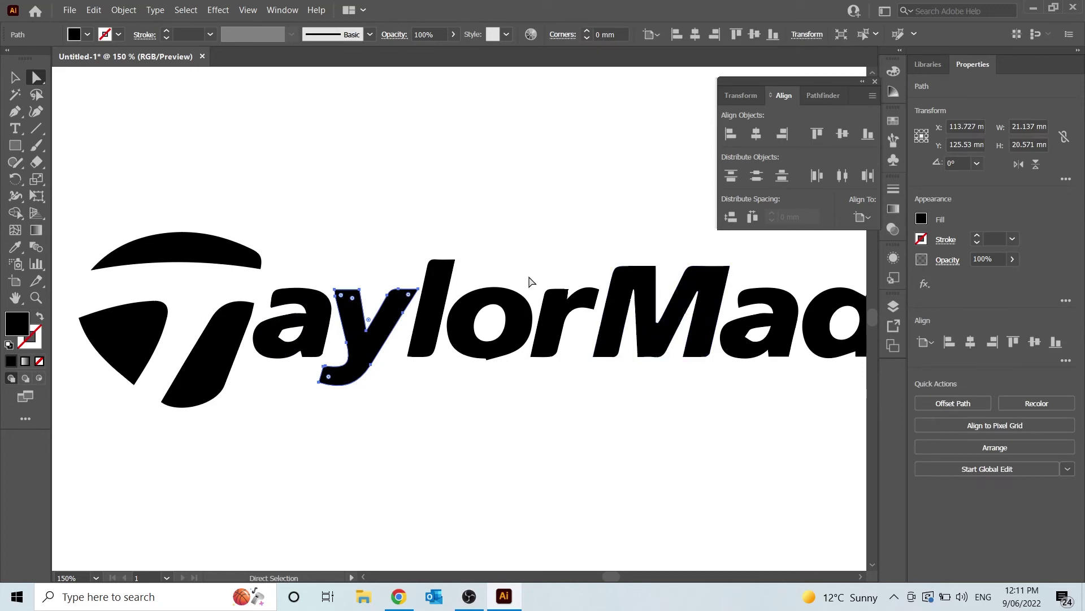
Create a circle 280 mm wide and 280 mm high with the Ellipse tool, starting above the logo.
{"action": "scroll", "coordinate": [514, 293], "scroll_direction": "down", "scroll_amount": 1}
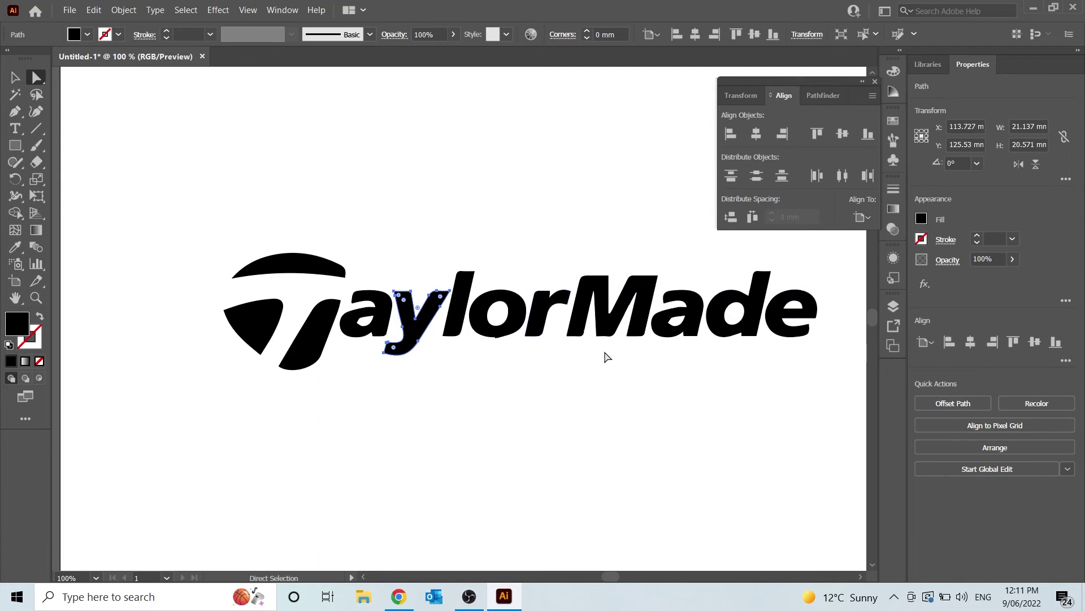
{"action": "scroll", "coordinate": [626, 382], "scroll_direction": "down", "scroll_amount": 2}
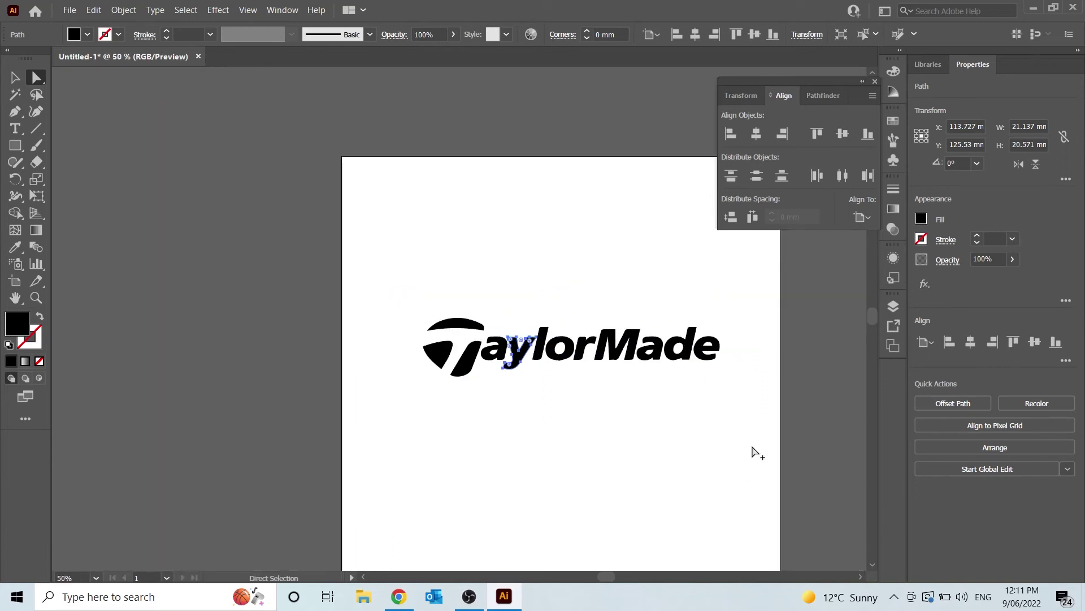
{"action": "scroll", "coordinate": [763, 448], "scroll_direction": "down", "scroll_amount": 1}
{"action": "scroll", "coordinate": [763, 447], "scroll_direction": "up", "scroll_amount": 2}
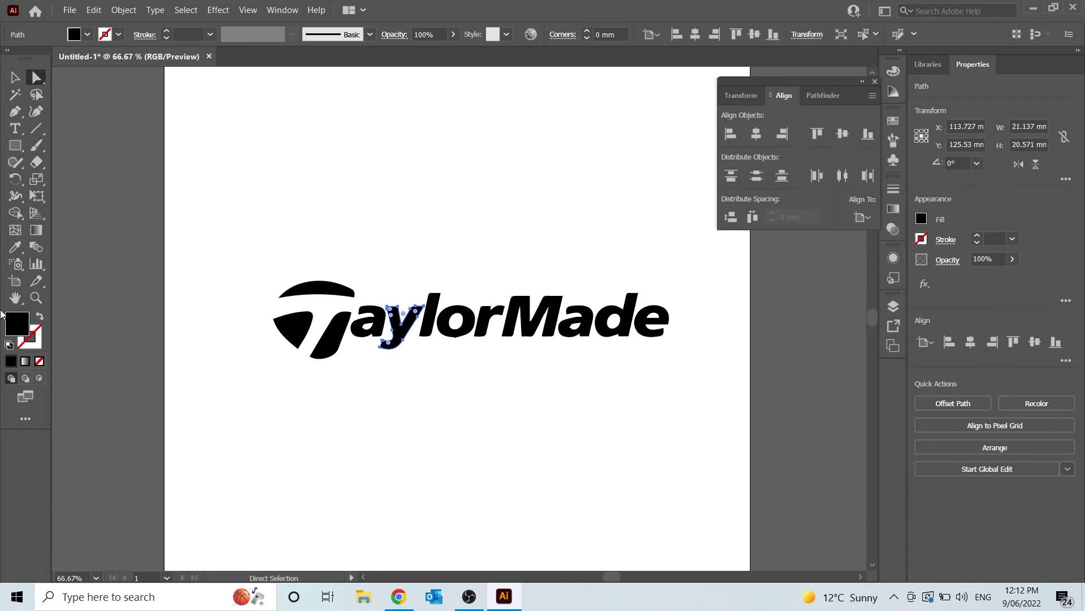
{"action": "left_click", "coordinate": [19, 149]}
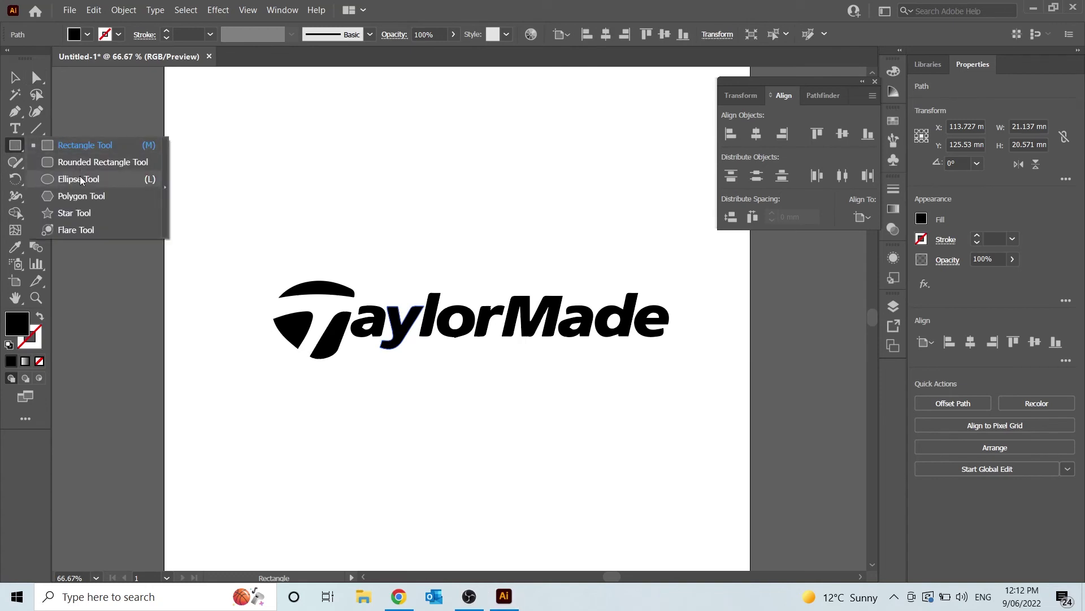
{"action": "left_click", "coordinate": [79, 179]}
{"action": "left_click", "coordinate": [348, 180]}
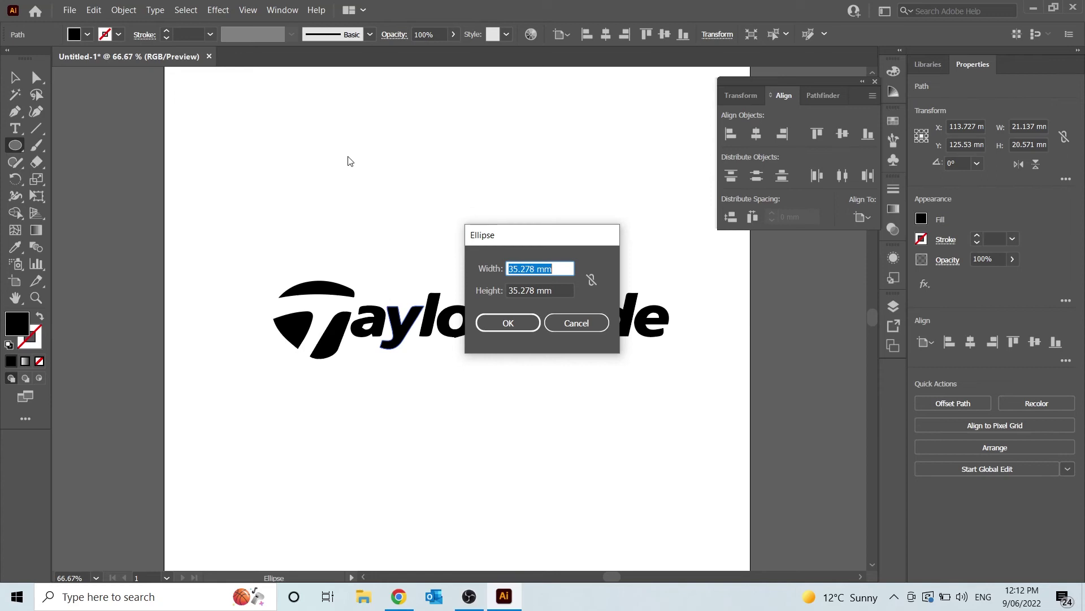
{"action": "type", "text": "280"}
{"action": "key", "text": "Tab"}
{"action": "type", "text": "28"}
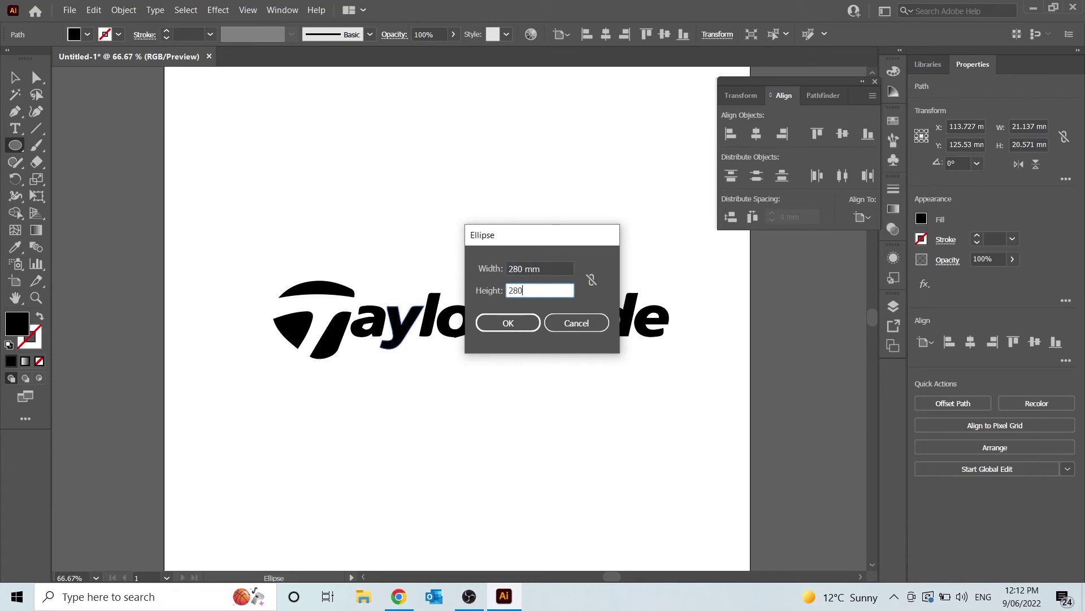
{"action": "left_click", "coordinate": [508, 323]}
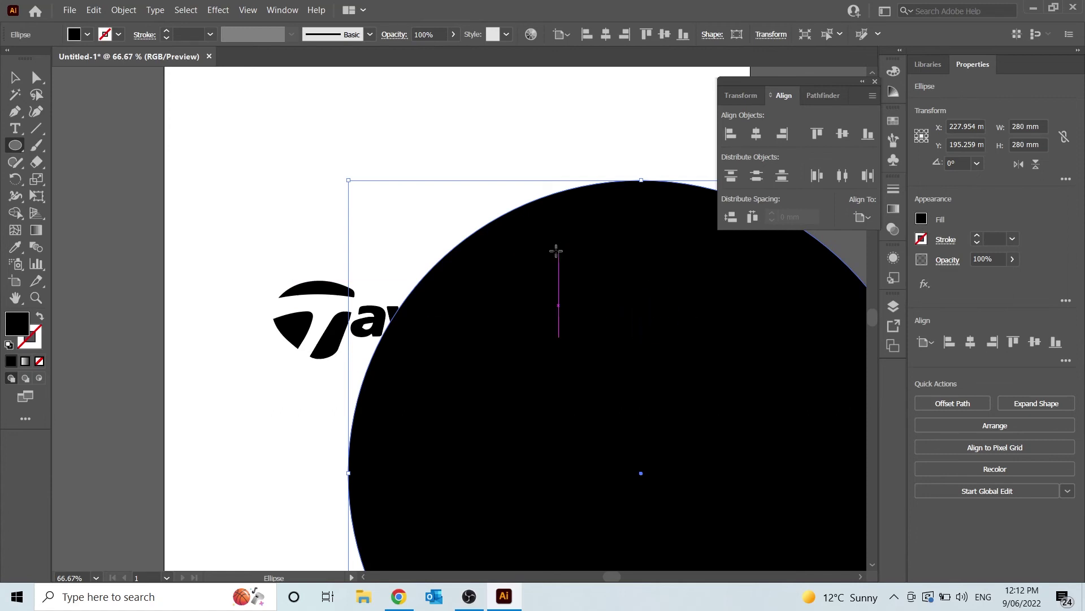
Set the circle's fill to none and give it a black 1 pt stroke.
{"action": "left_click", "coordinate": [921, 219]}
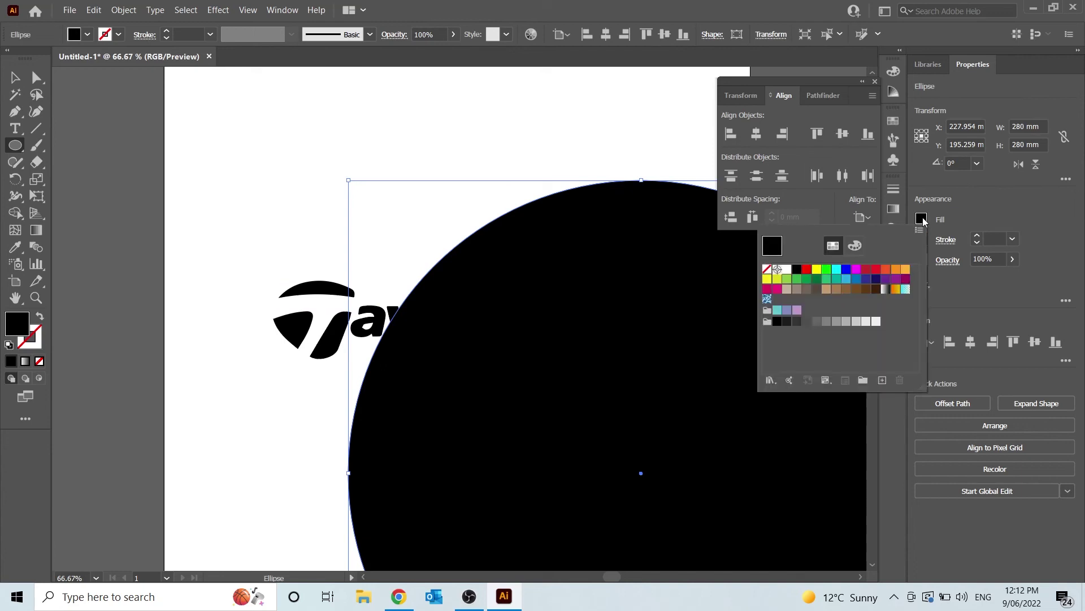
{"action": "left_click", "coordinate": [767, 270]}
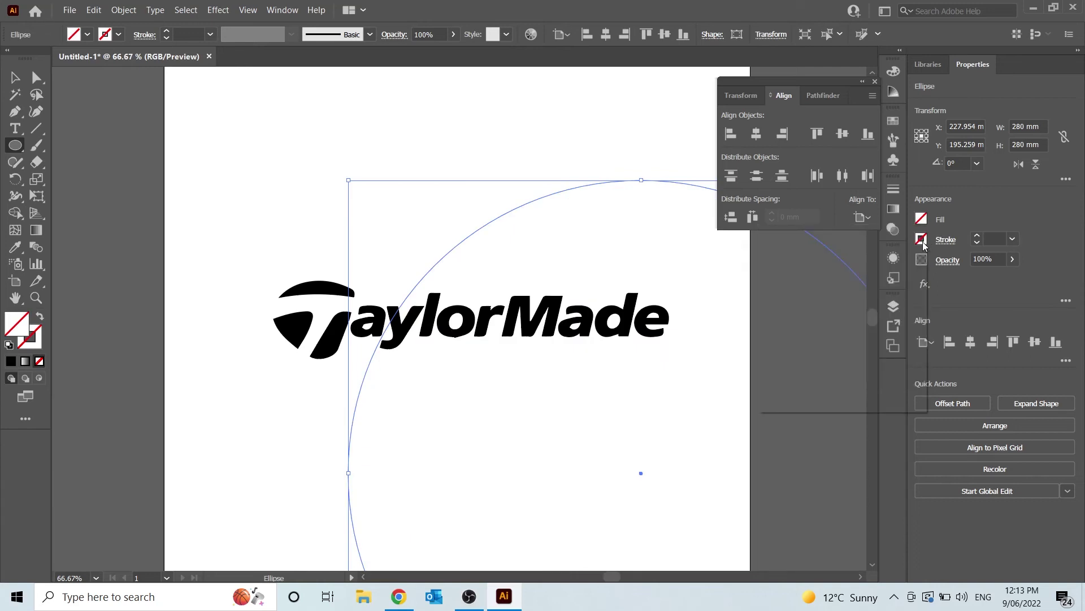
{"action": "left_click", "coordinate": [921, 239]}
{"action": "left_click", "coordinate": [797, 290]}
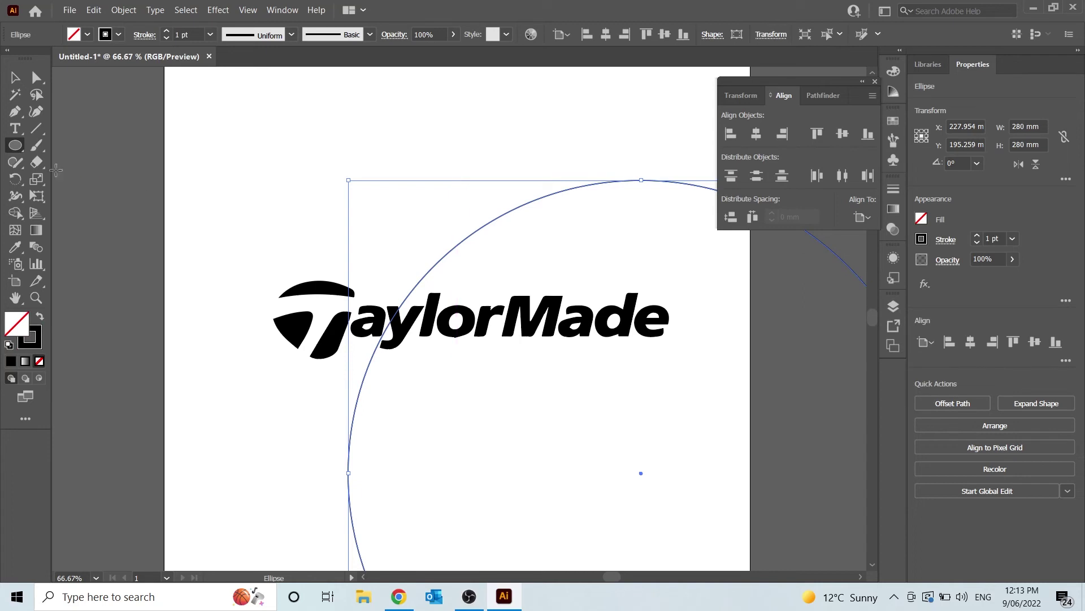
Select the circle and the logo, align them to the artboard, and centre both horizontally and vertically.
{"action": "left_click", "coordinate": [12, 83]}
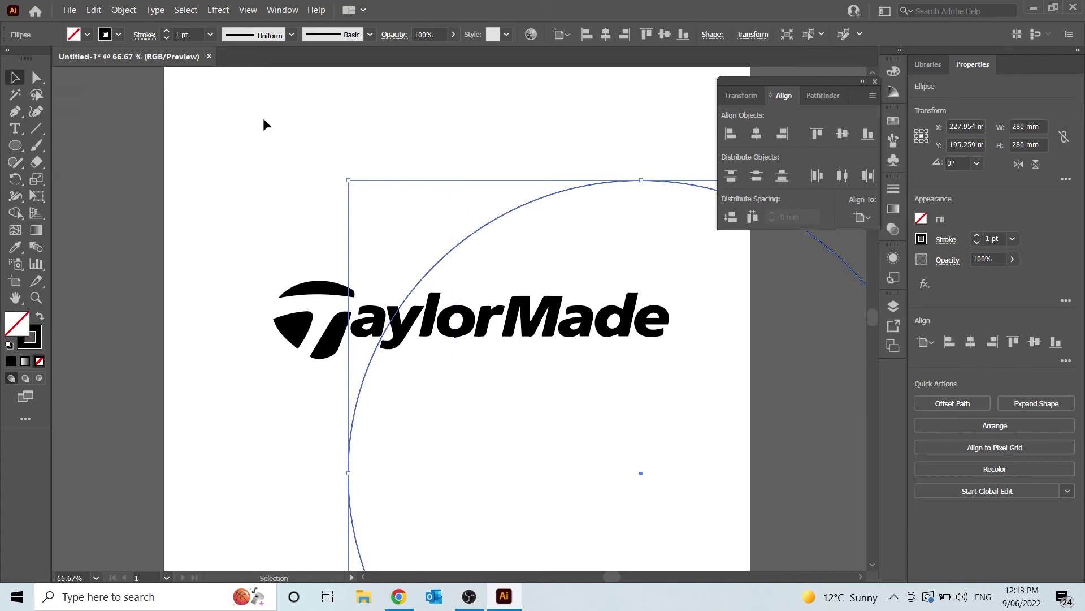
{"action": "left_click_drag", "start_coordinate": [194, 145], "coordinate": [842, 469]}
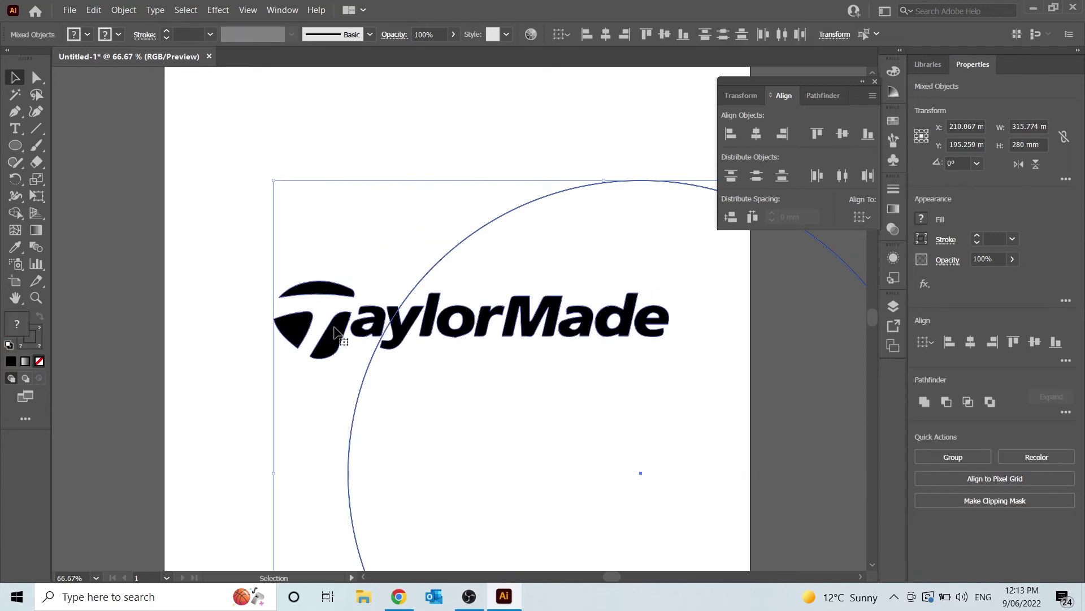
{"action": "left_click", "coordinate": [266, 153]}
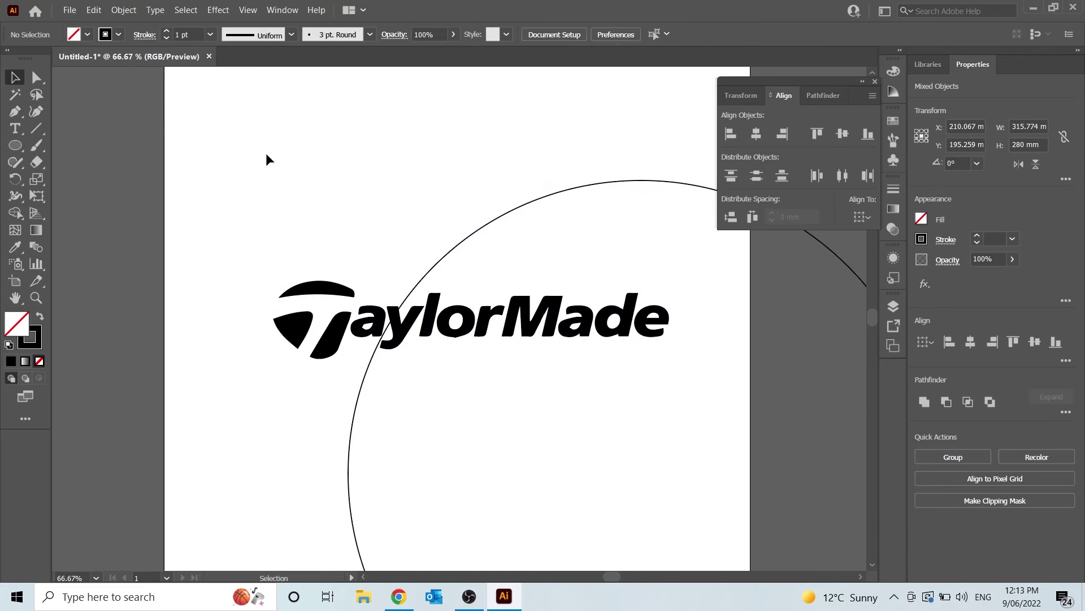
{"action": "left_click", "coordinate": [266, 152]}
{"action": "key", "text": "ctrl+a"}
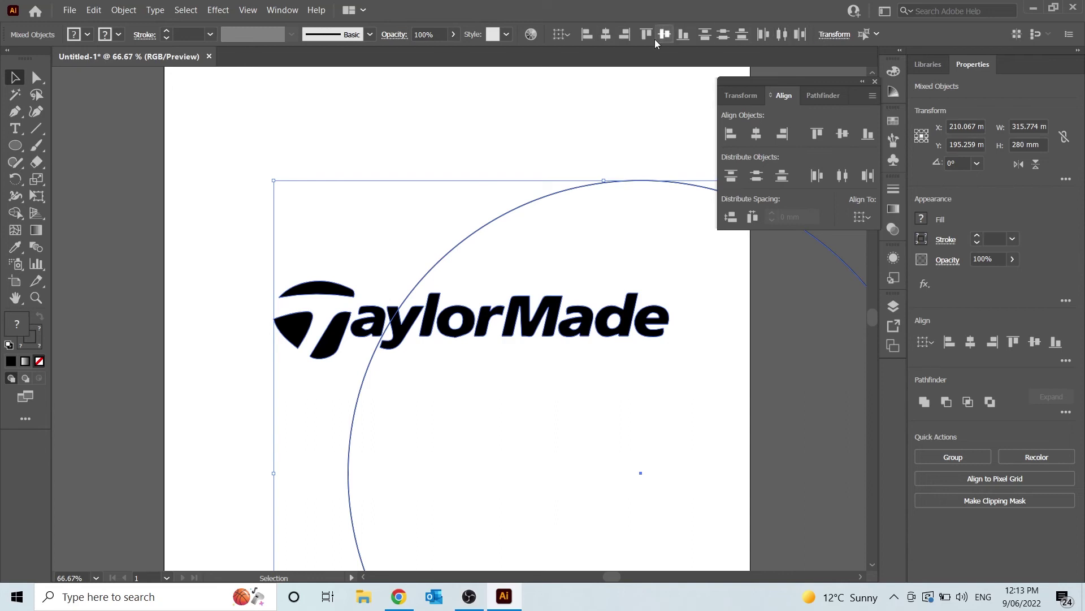
{"action": "left_click", "coordinate": [568, 34]}
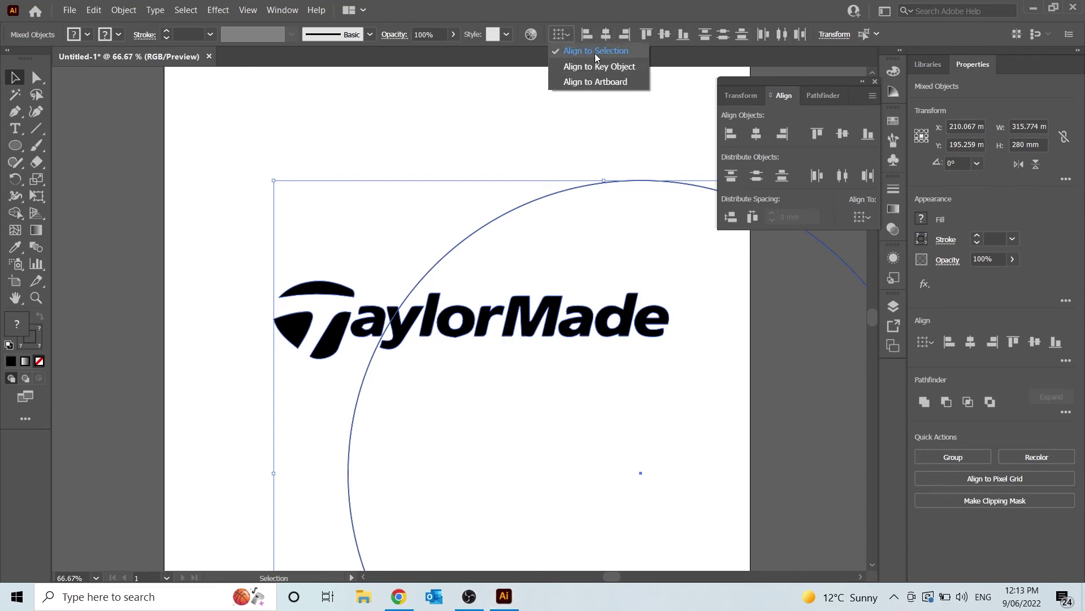
{"action": "left_click", "coordinate": [597, 79]}
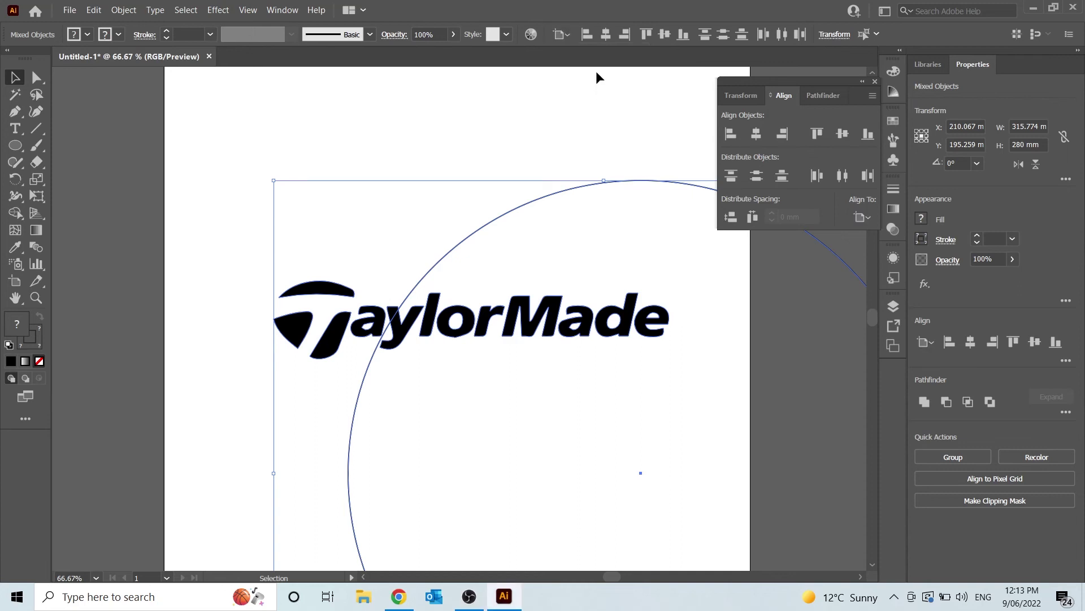
{"action": "left_click", "coordinate": [606, 34]}
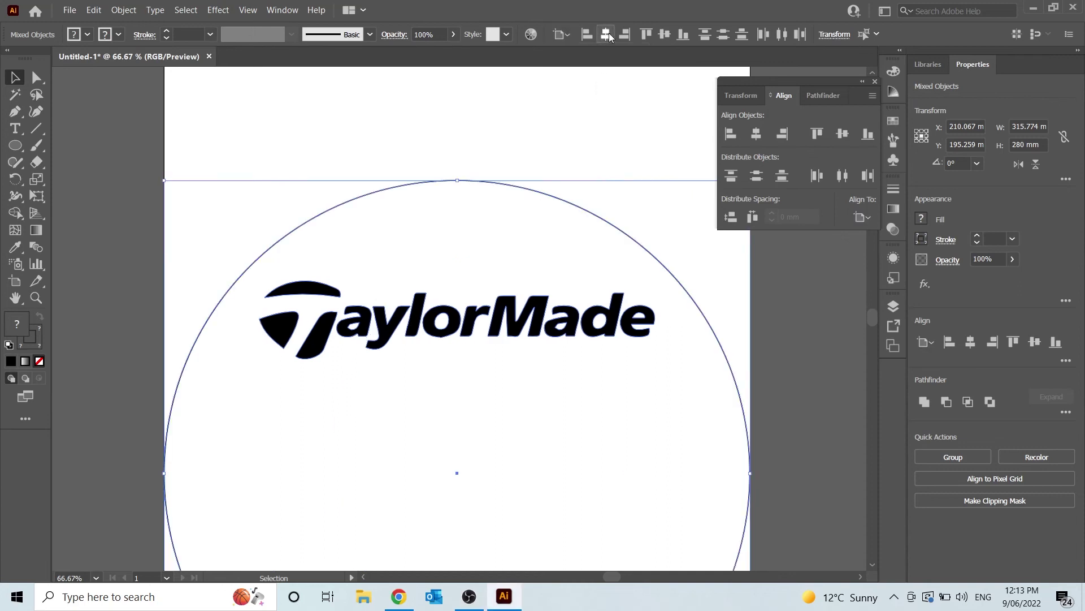
{"action": "left_click", "coordinate": [665, 34]}
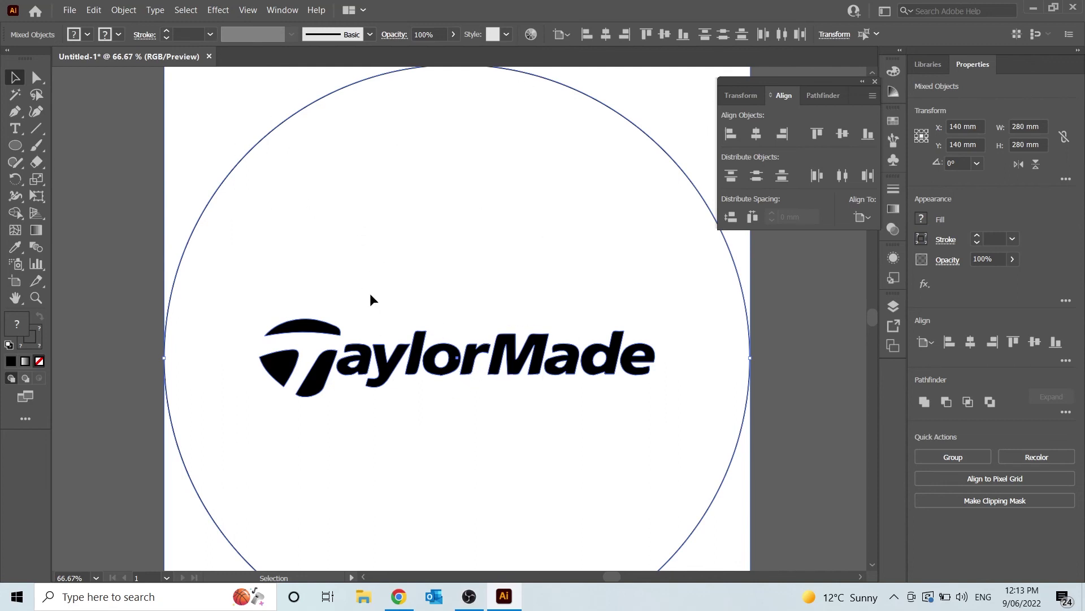
Scale the logo group up proportionally to about 241 × 48 mm and move it to the middle of the circle.
{"action": "left_click", "coordinate": [305, 243]}
{"action": "left_click", "coordinate": [325, 330]}
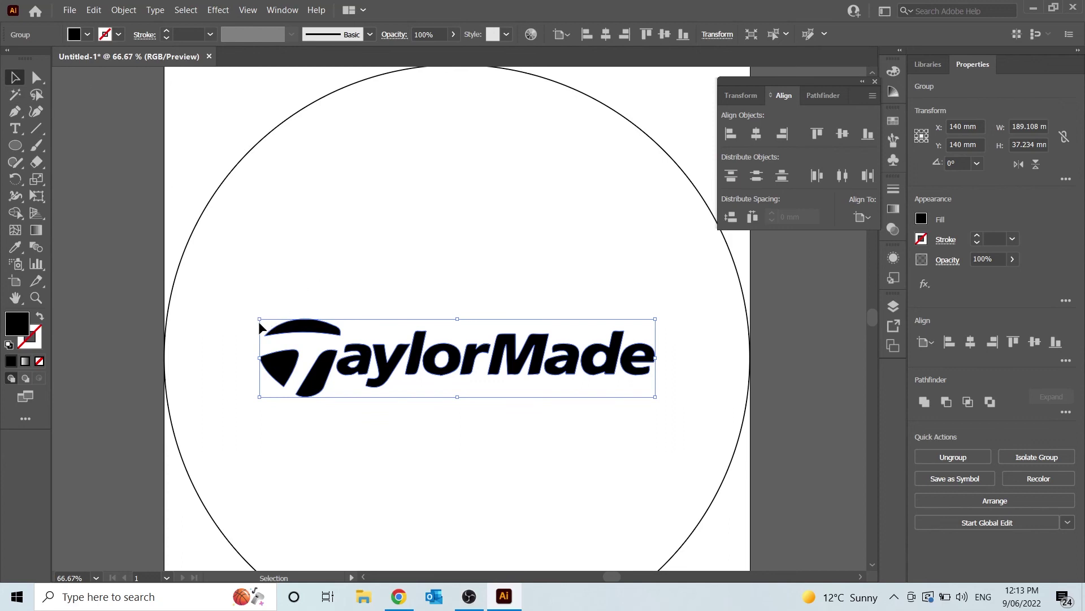
{"action": "left_click_drag", "start_coordinate": [259, 319], "coordinate": [198, 142]}
{"action": "left_click_drag", "start_coordinate": [444, 358], "coordinate": [510, 378]}
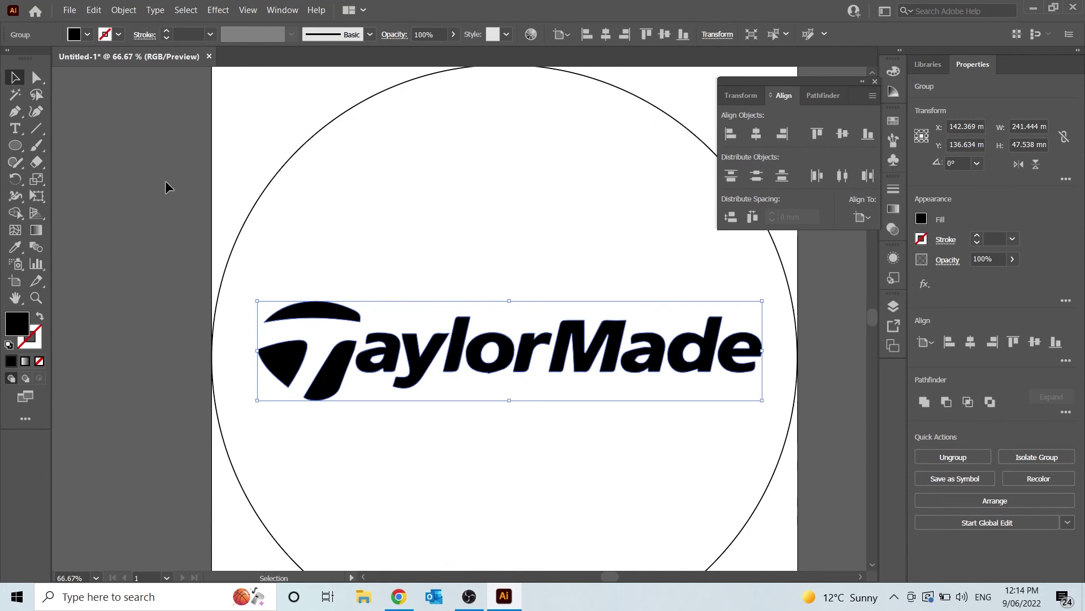
Select all the artwork and centre the enlarged logo and the circle on the artboard vertically and horizontally.
{"action": "left_click", "coordinate": [136, 258]}
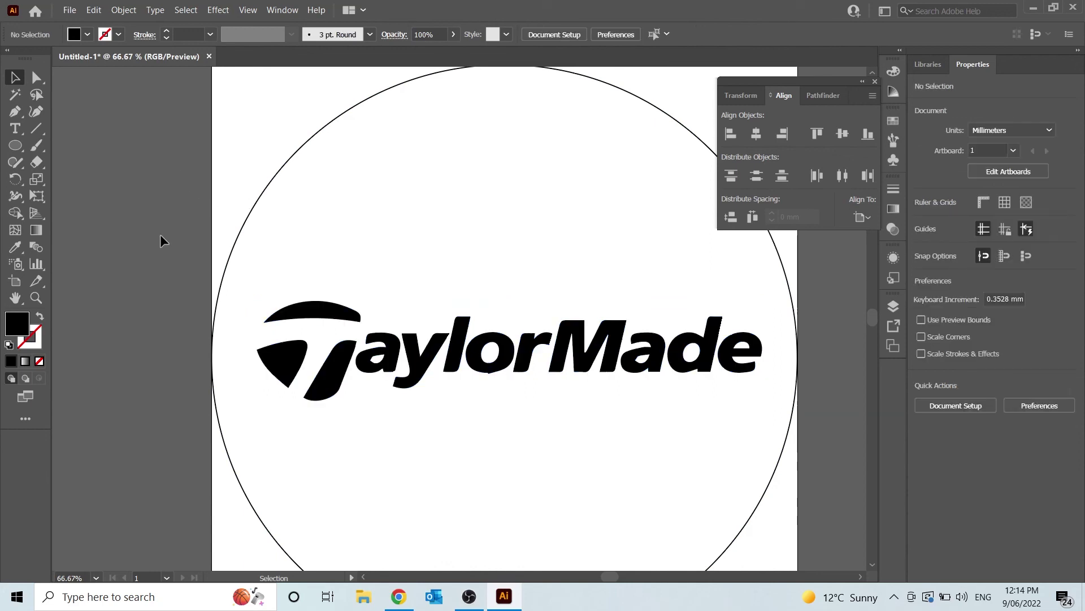
{"action": "key", "text": "ctrl+a"}
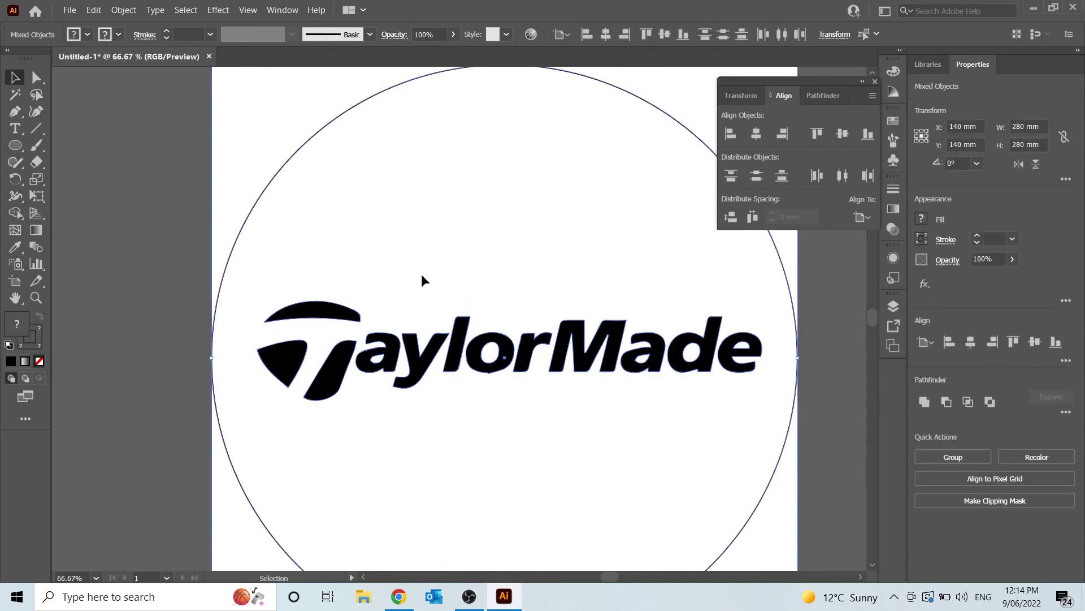
{"action": "left_click", "coordinate": [130, 224]}
{"action": "key", "text": "ctrl+a"}
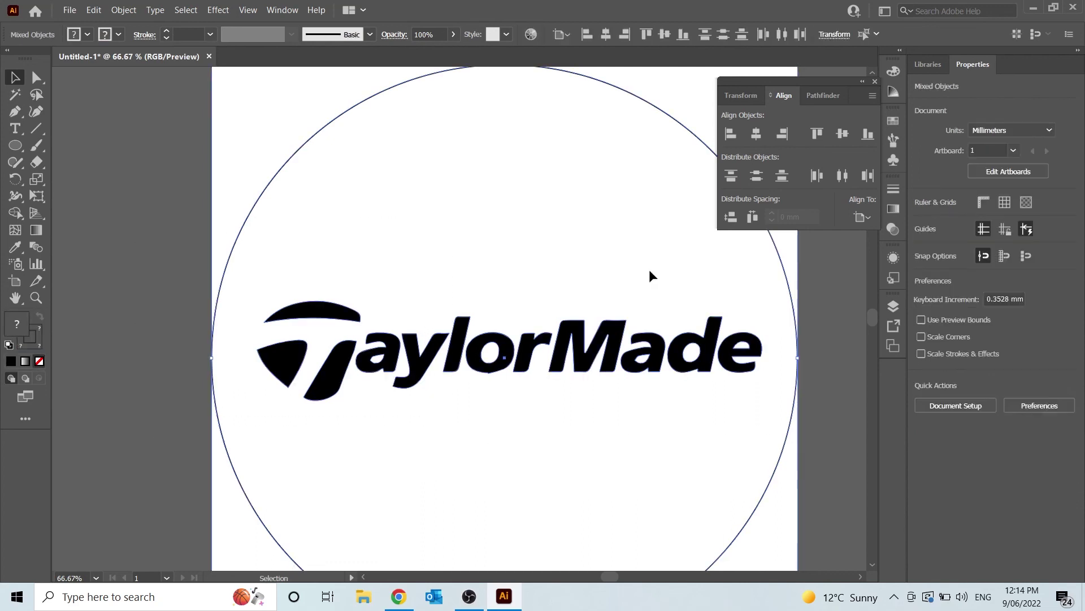
{"action": "left_click", "coordinate": [664, 34]}
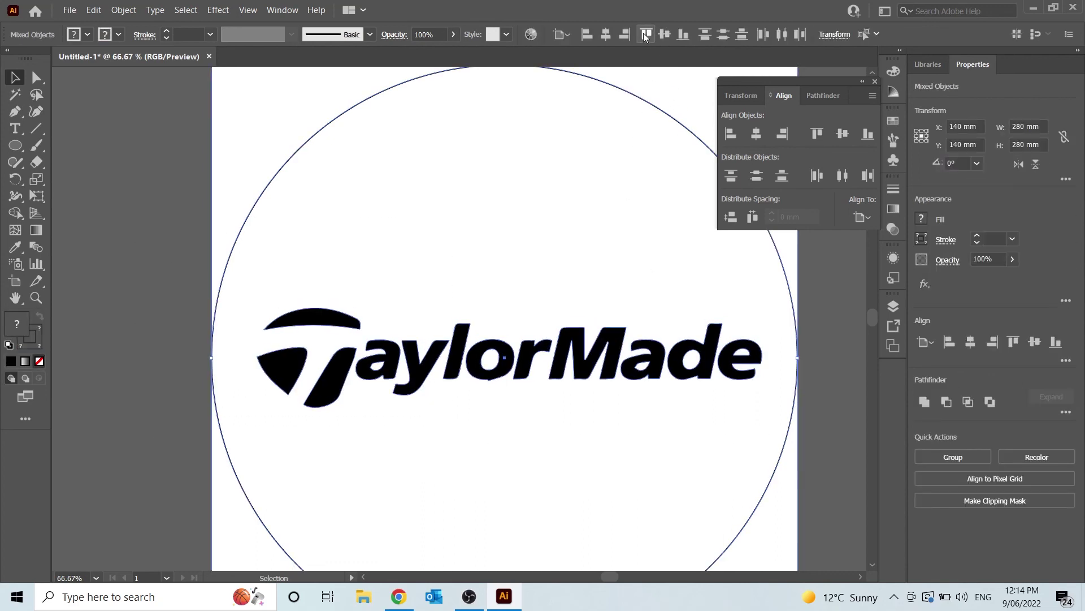
{"action": "left_click", "coordinate": [606, 34]}
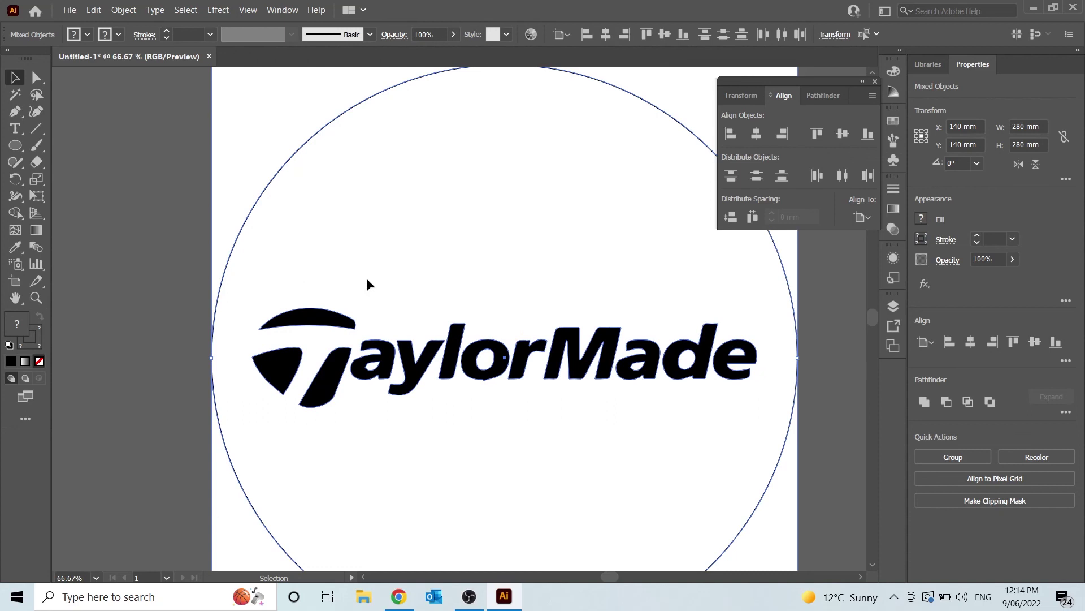
Set the fill of the selected logo and circle to none.
{"action": "left_click", "coordinate": [923, 219]}
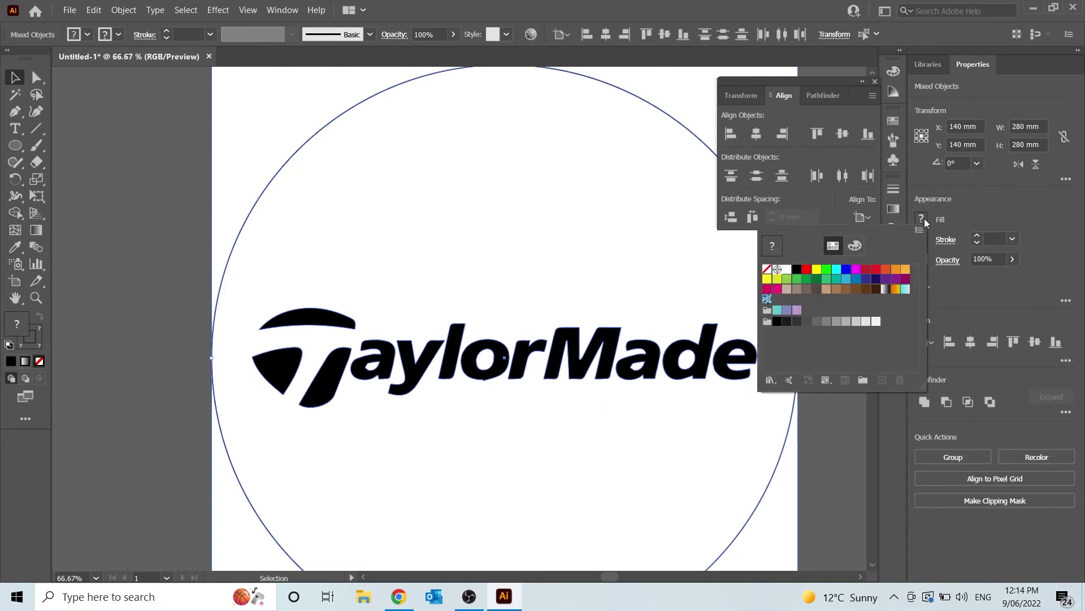
{"action": "left_click", "coordinate": [767, 270]}
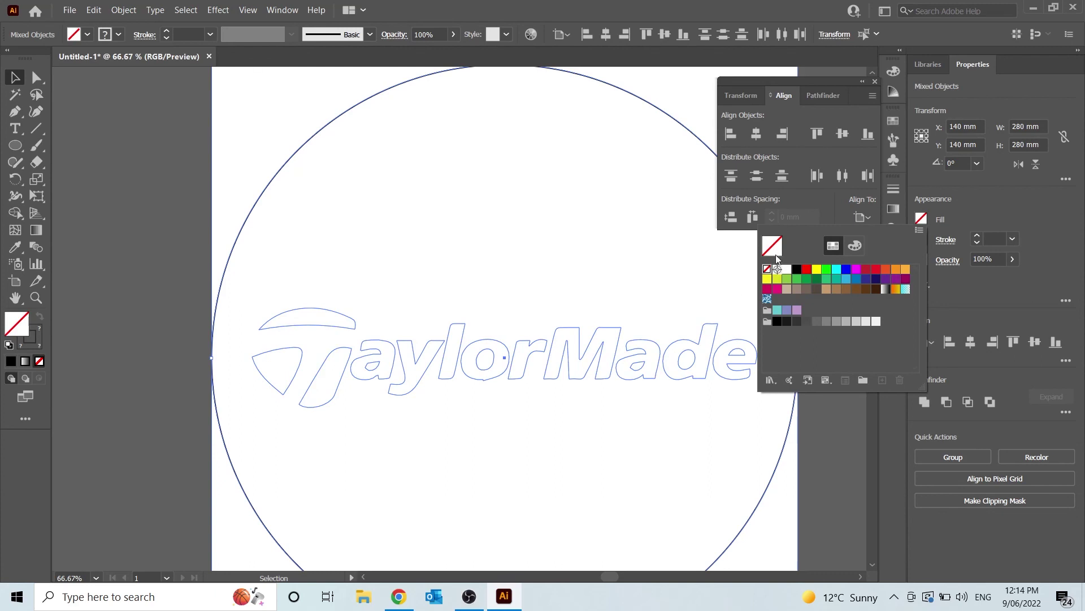
{"action": "left_click", "coordinate": [968, 209]}
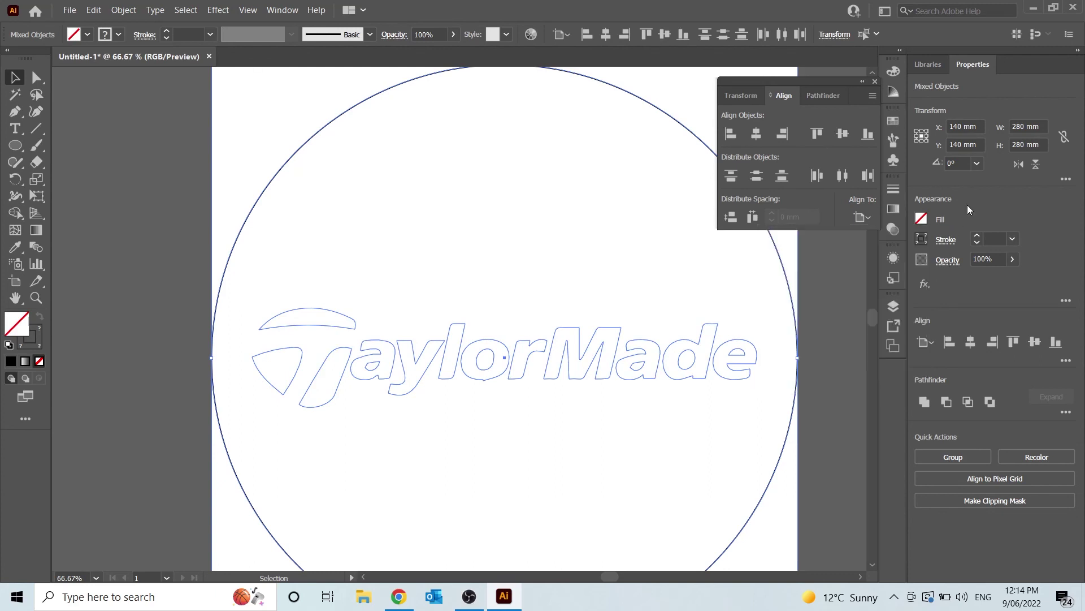
Give the logo and the circle a red stroke with a weight of 0.001 pt, then deselect and reselect all the artwork.
{"action": "left_click", "coordinate": [921, 240]}
{"action": "left_click", "coordinate": [806, 290]}
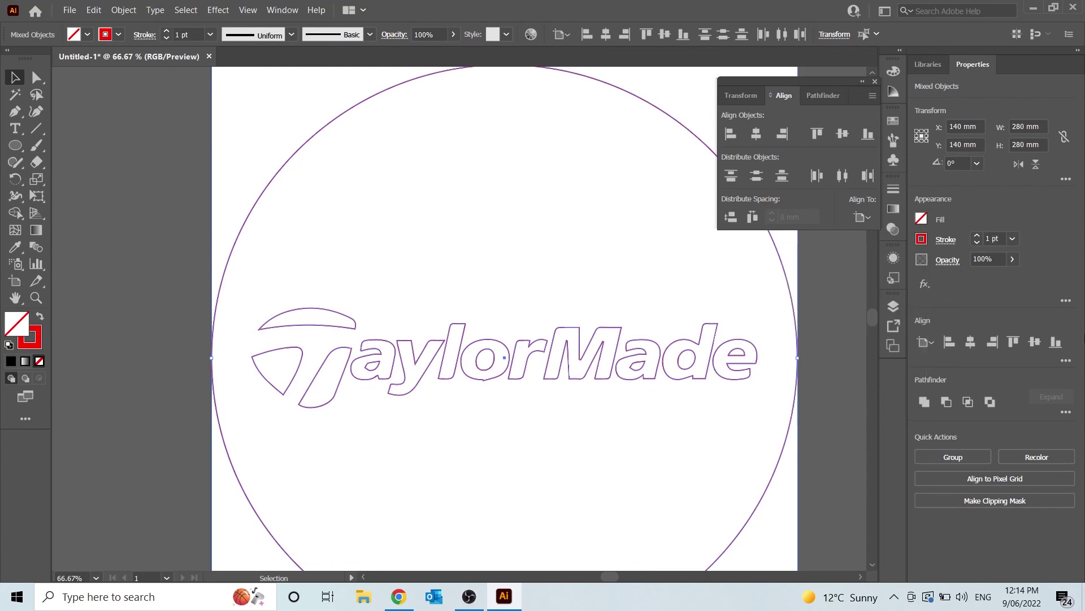
{"action": "left_click", "coordinate": [994, 238]}
{"action": "type", "text": ".001"}
{"action": "key", "text": "Return"}
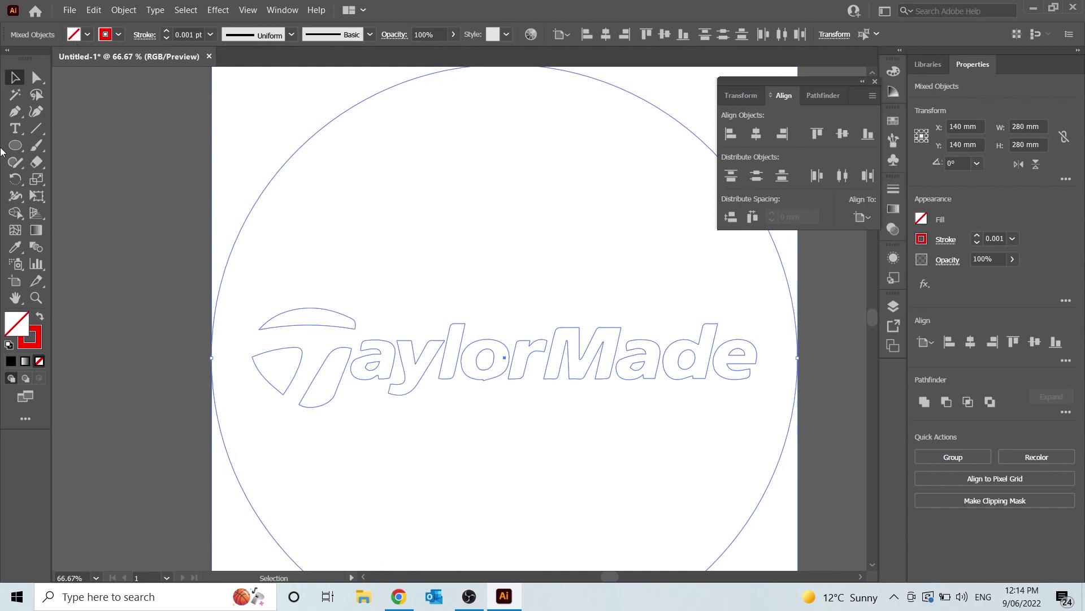
{"action": "left_click", "coordinate": [232, 120]}
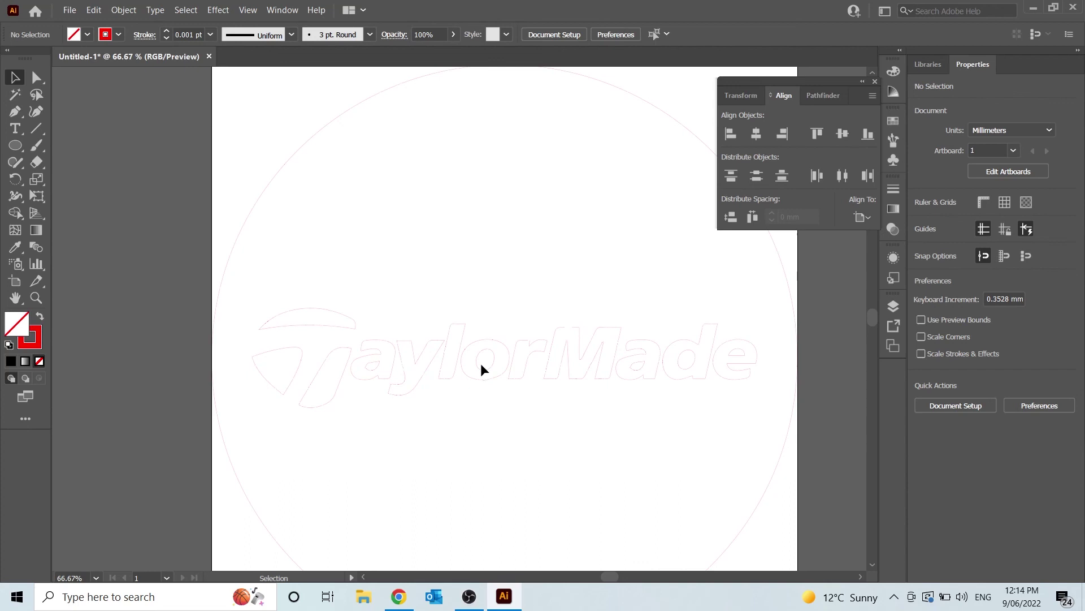
{"action": "key", "text": "ctrl+a"}
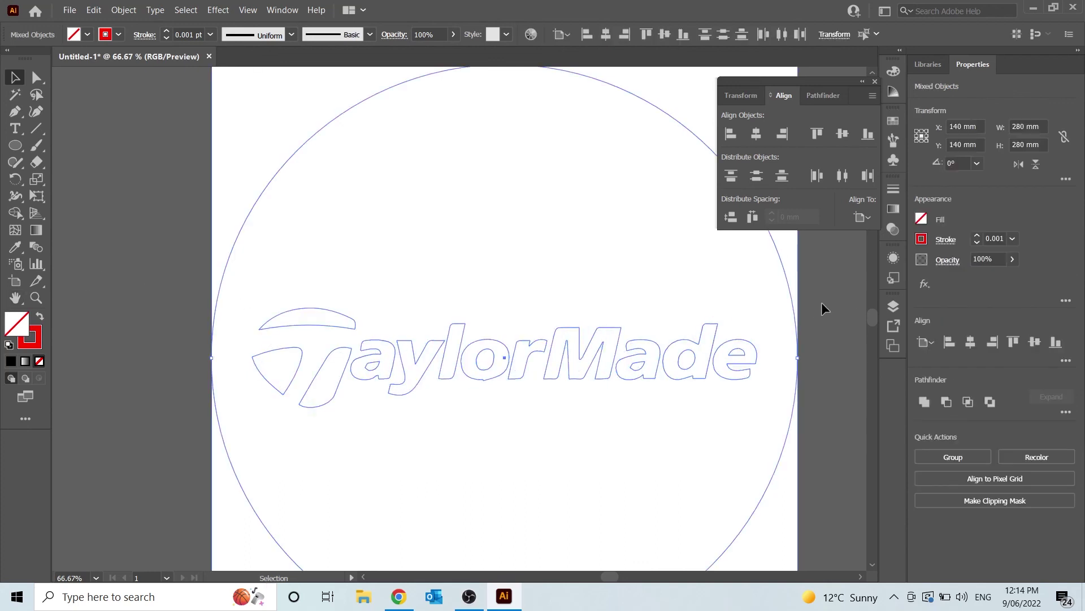